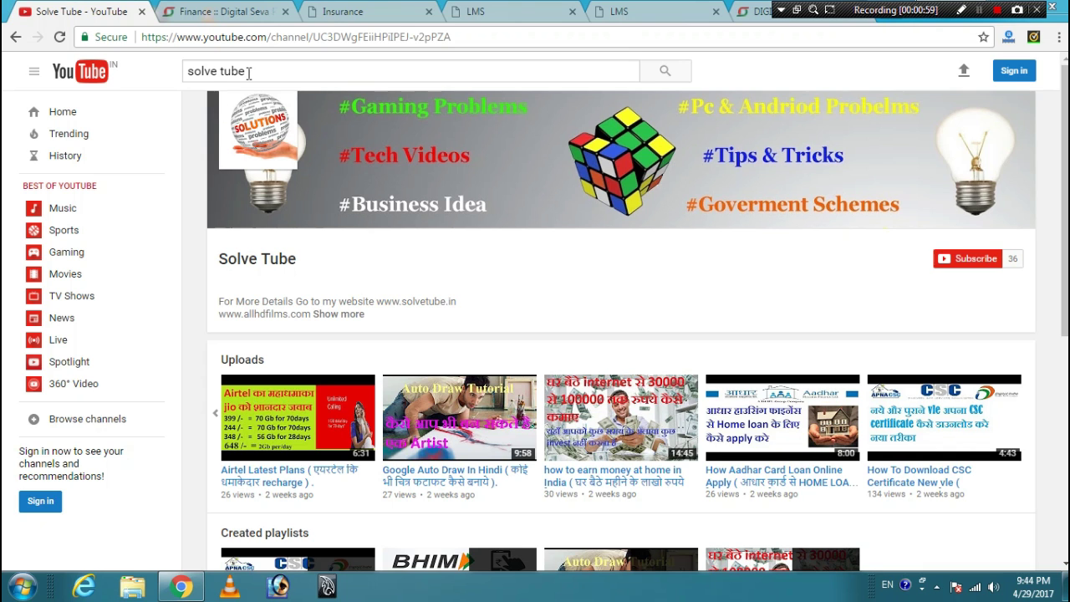
- Open the Fee Reimbursement Contest email in Digimail and read through its four RAP steps
{"action": "left_click", "coordinate": [759, 18]}
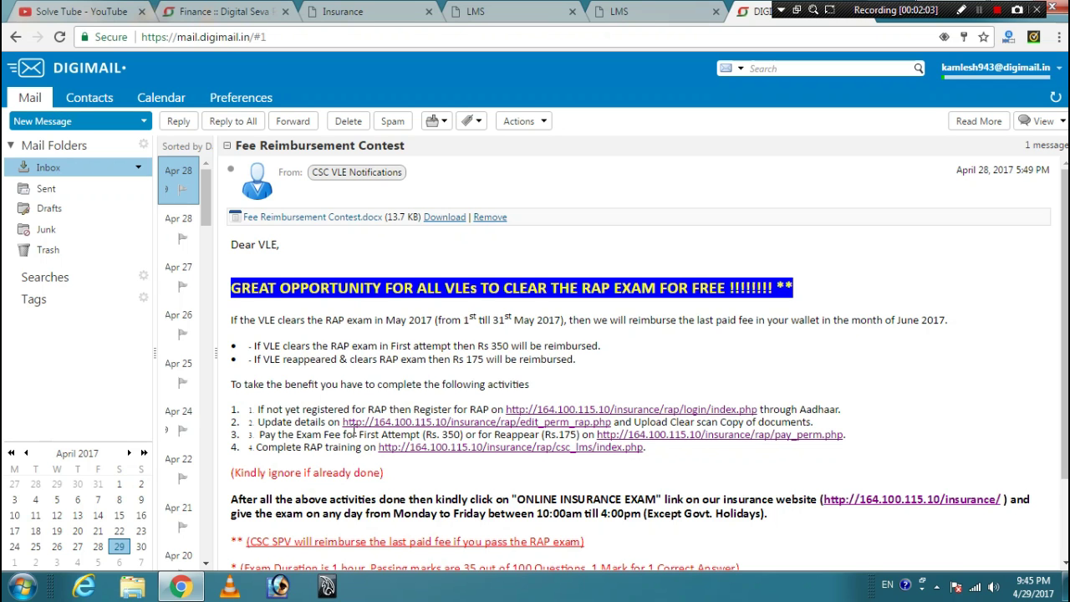
{"action": "scroll", "coordinate": [318, 447], "scroll_direction": "down", "scroll_amount": 1}
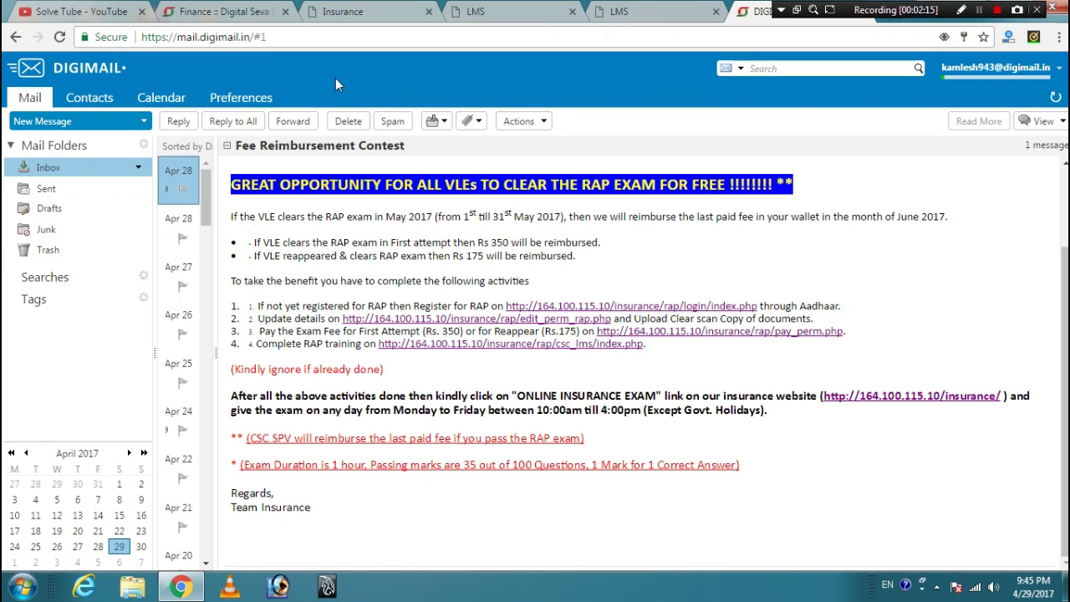
- Launch RAP Registration from Digital Seva's Finance services page, then close the redirect tab
{"action": "left_click", "coordinate": [244, 11]}
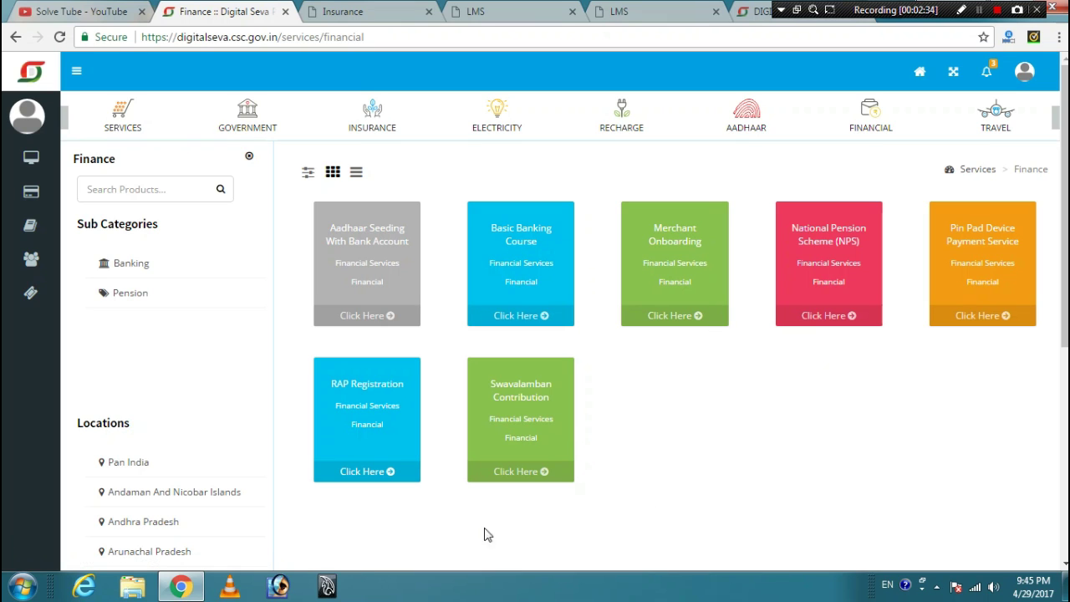
{"action": "left_click", "coordinate": [375, 485]}
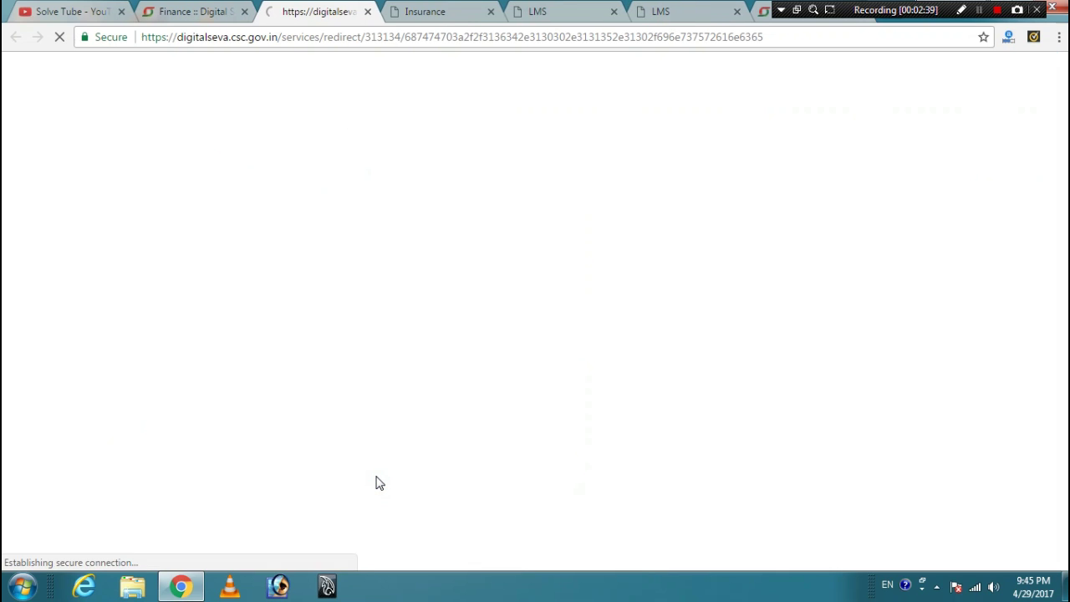
{"action": "left_click", "coordinate": [368, 12]}
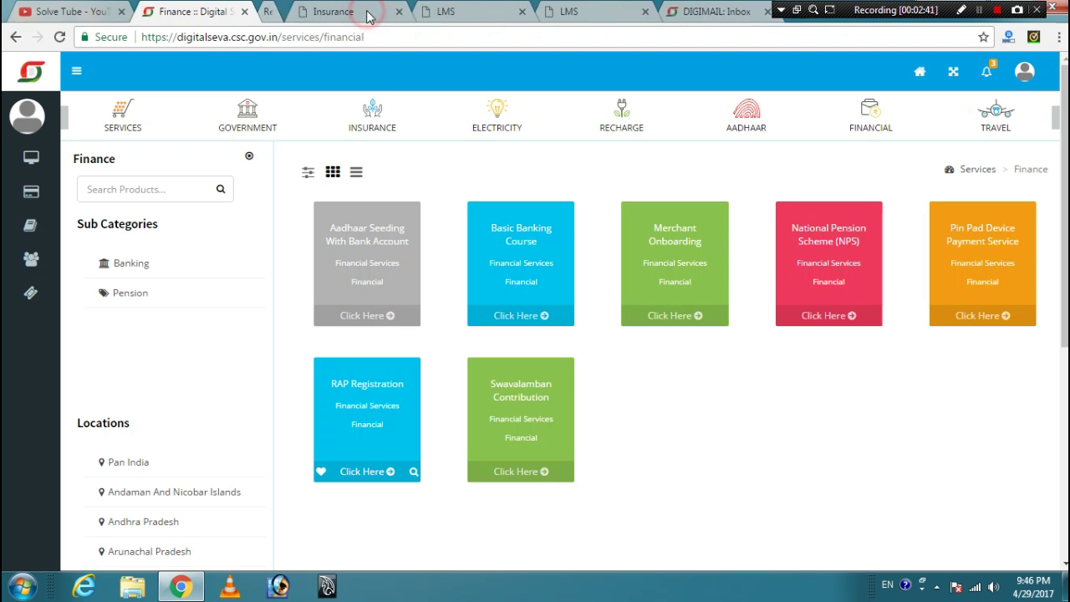
- Go to the CSC Insurance page and open VLE RAP Registration
{"action": "left_click", "coordinate": [314, 13]}
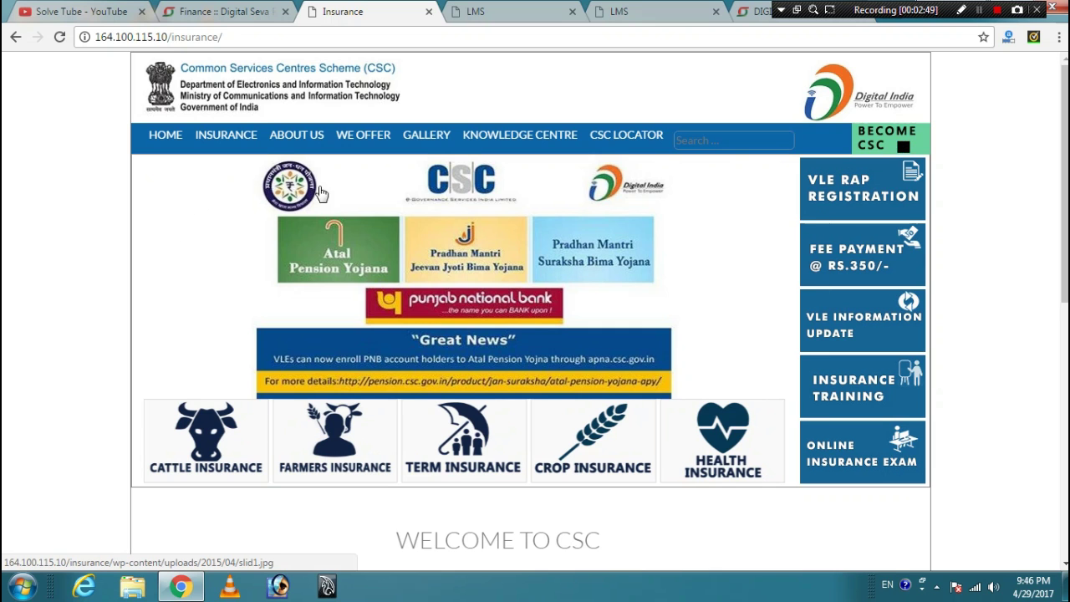
{"action": "scroll", "coordinate": [663, 200], "scroll_direction": "down", "scroll_amount": 4}
{"action": "scroll", "coordinate": [663, 200], "scroll_direction": "up", "scroll_amount": 4}
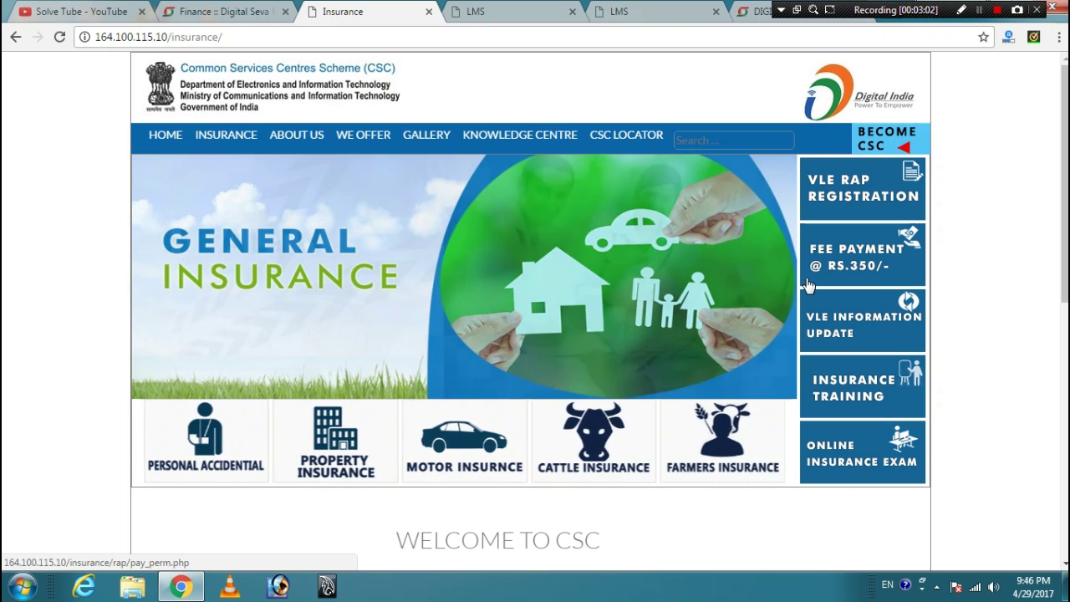
{"action": "left_click", "coordinate": [842, 191]}
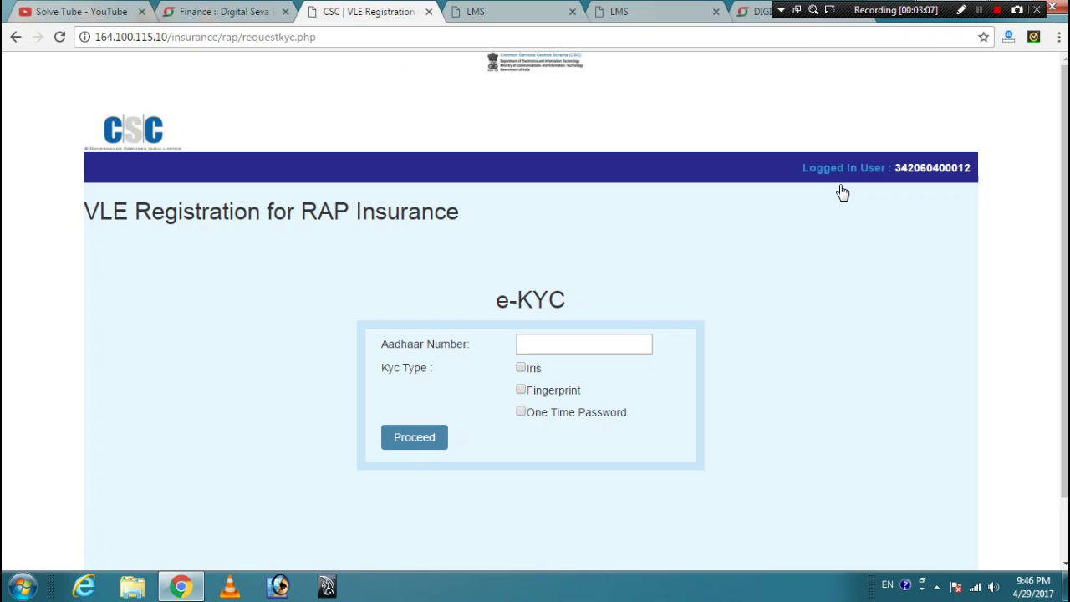
- Submit e-KYC with the Aadhaar number and One Time Password, dismissing the 'user already exists' alert
{"action": "left_click", "coordinate": [577, 342]}
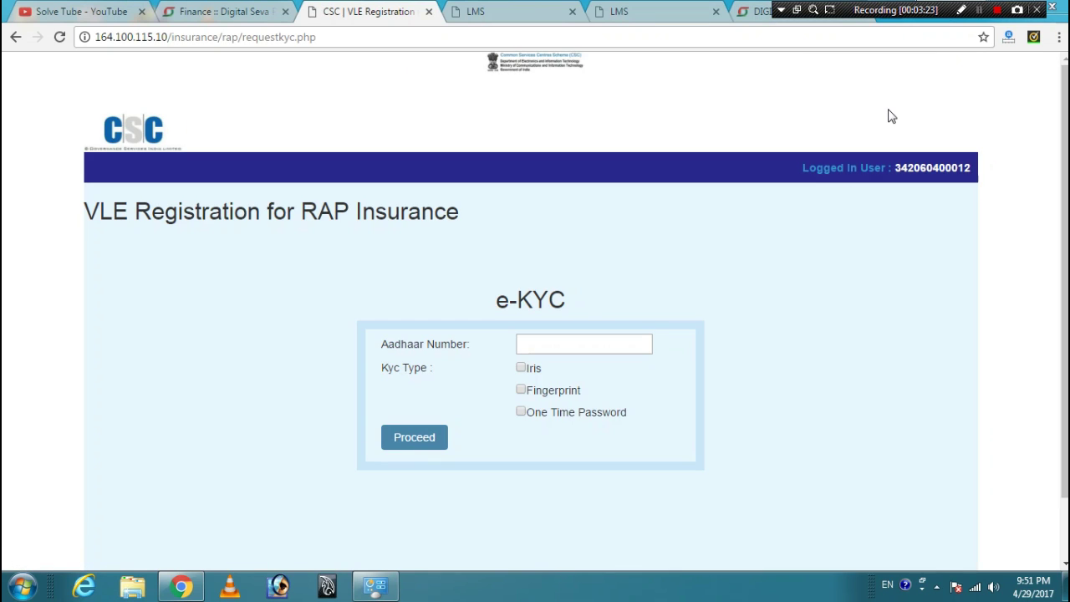
{"action": "left_click", "coordinate": [575, 341]}
{"action": "left_click", "coordinate": [521, 411]}
{"action": "left_click", "coordinate": [422, 438]}
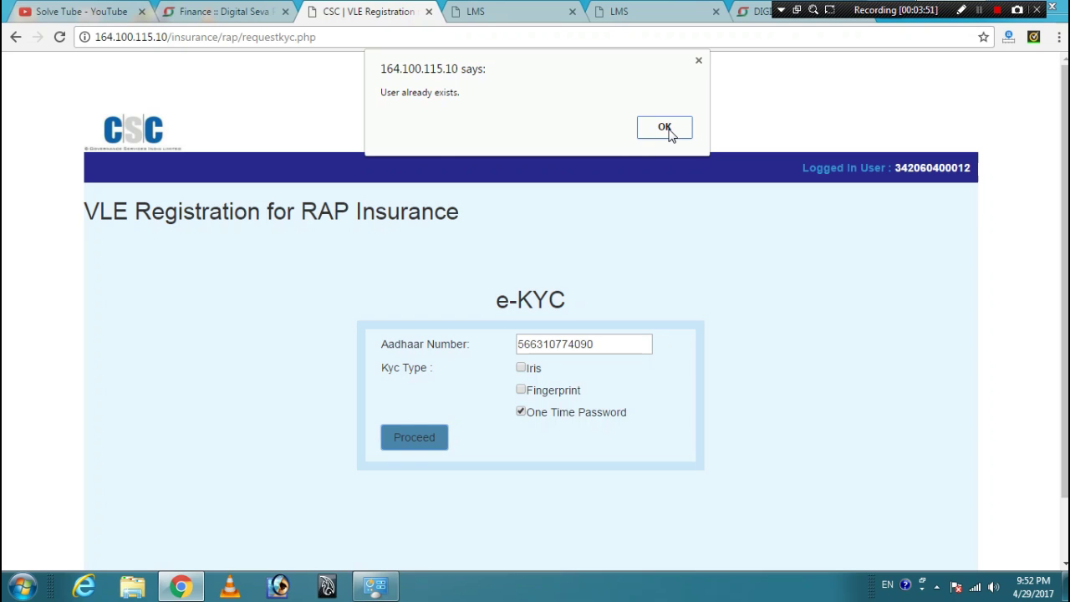
{"action": "left_click", "coordinate": [669, 134]}
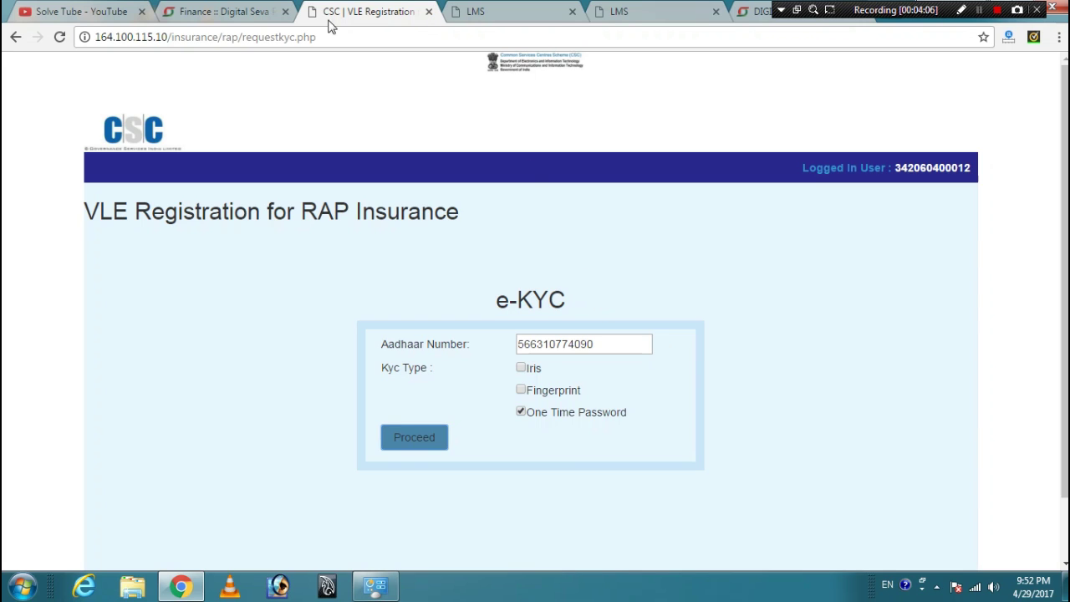
- Open the exam Fee Payment form and fill in the saved VLE CSC ID and Registration Number
{"action": "left_click", "coordinate": [15, 36]}
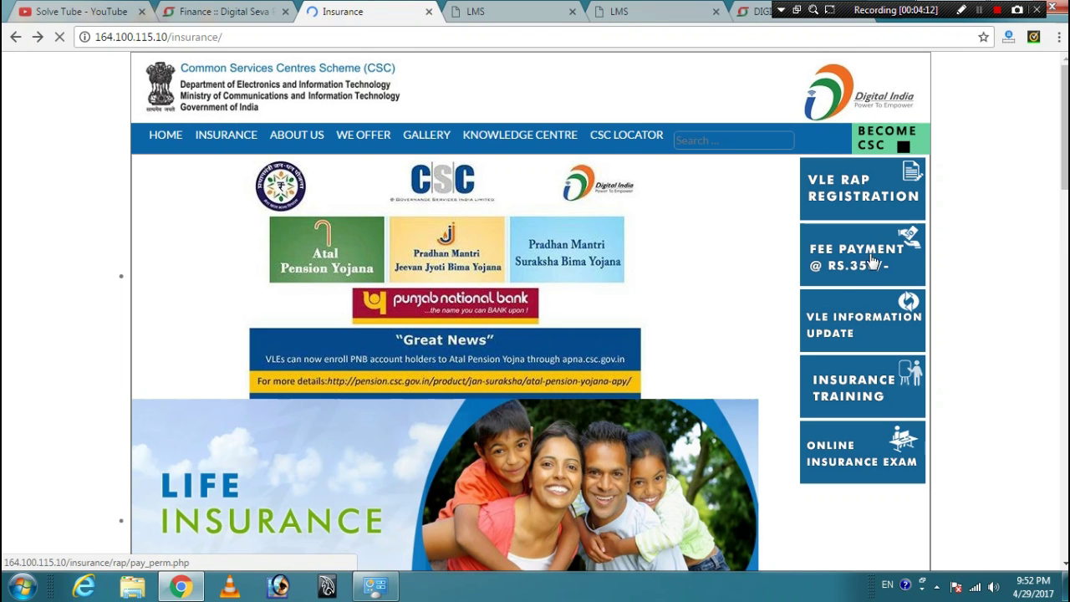
{"action": "left_click", "coordinate": [877, 263]}
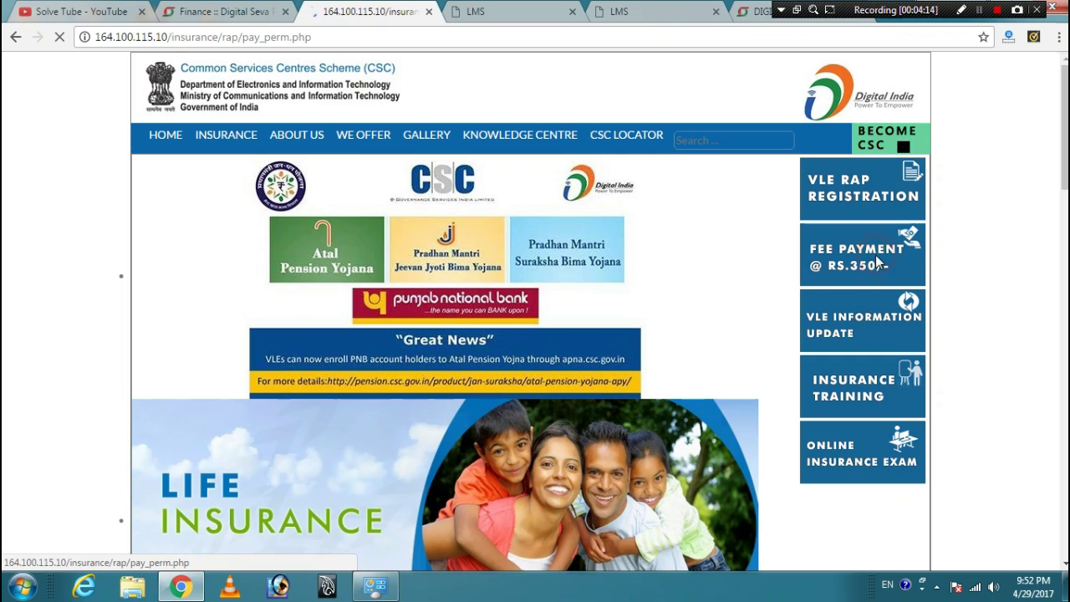
{"action": "left_click", "coordinate": [359, 264]}
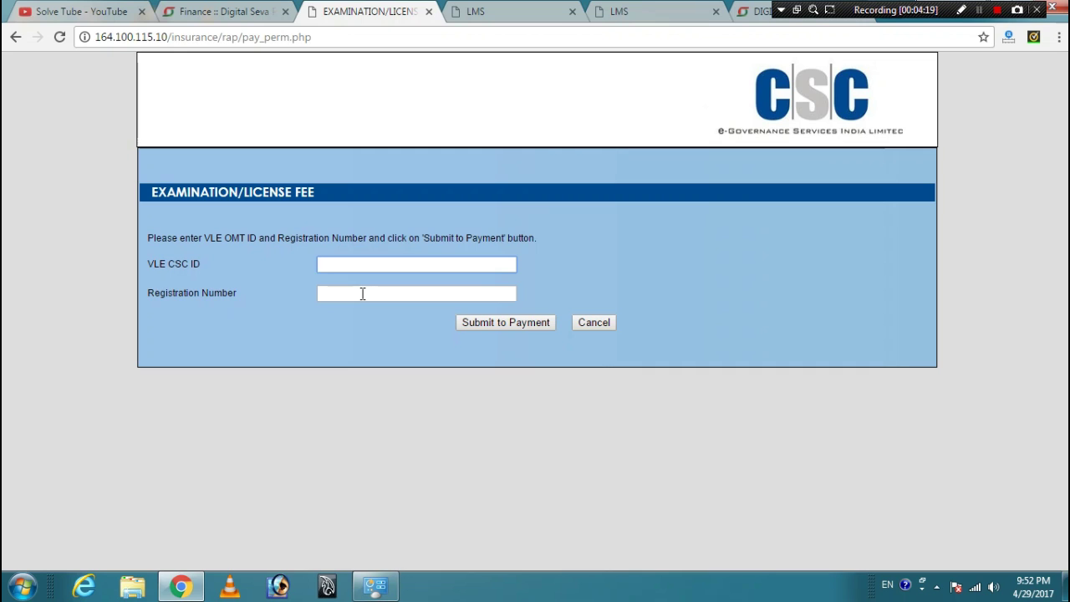
{"action": "left_click", "coordinate": [362, 293]}
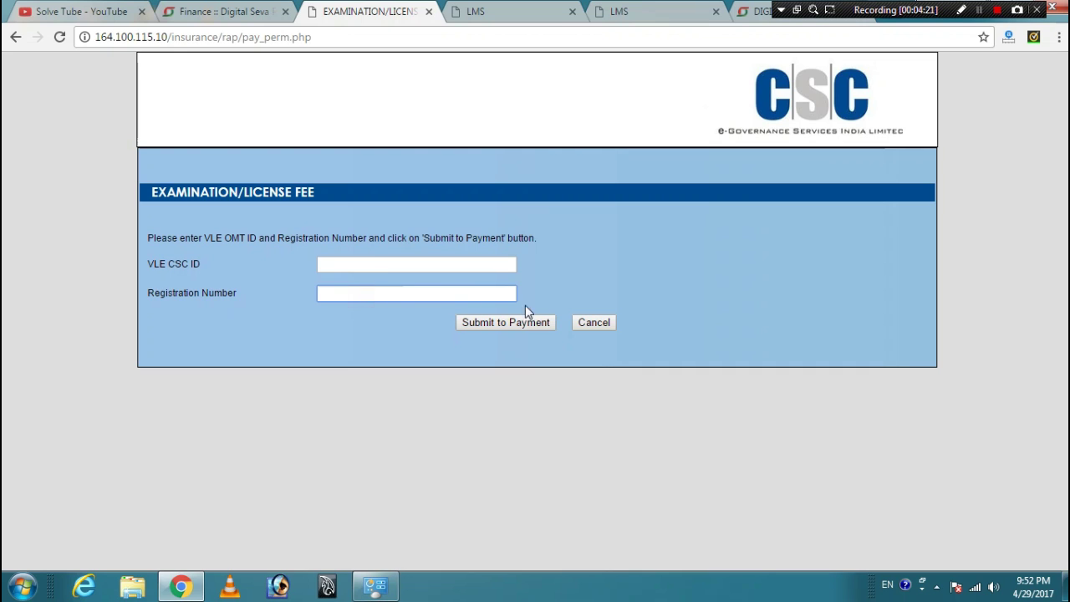
{"action": "left_click", "coordinate": [370, 264]}
{"action": "left_click", "coordinate": [389, 286]}
{"action": "left_click", "coordinate": [382, 292]}
{"action": "left_click", "coordinate": [382, 311]}
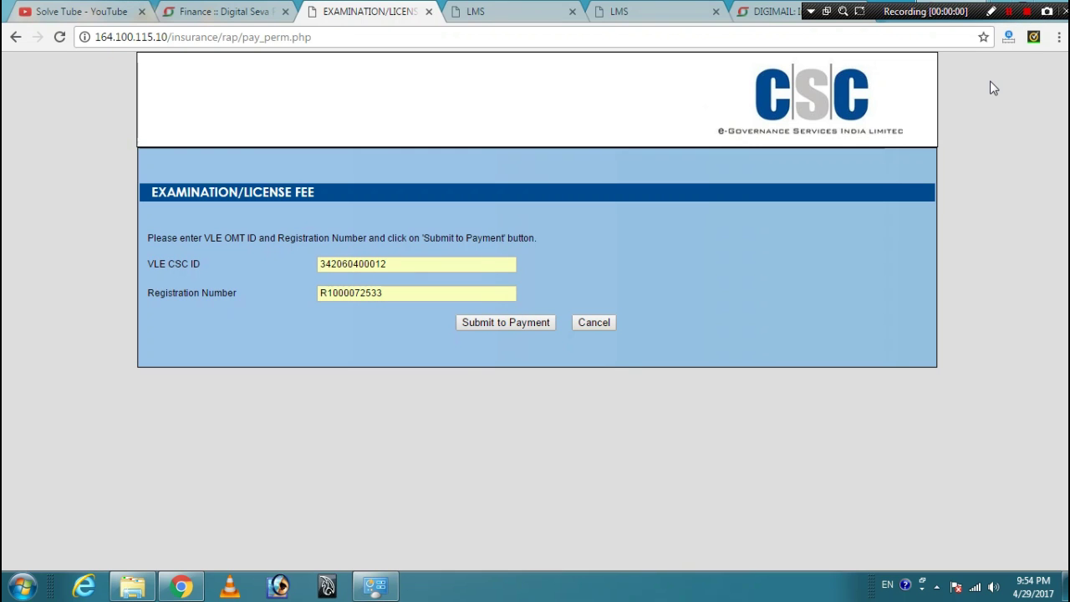
- Submit the fee payment, dismiss the already-paid alert, and return to the Insurance home page
{"action": "left_click", "coordinate": [520, 321]}
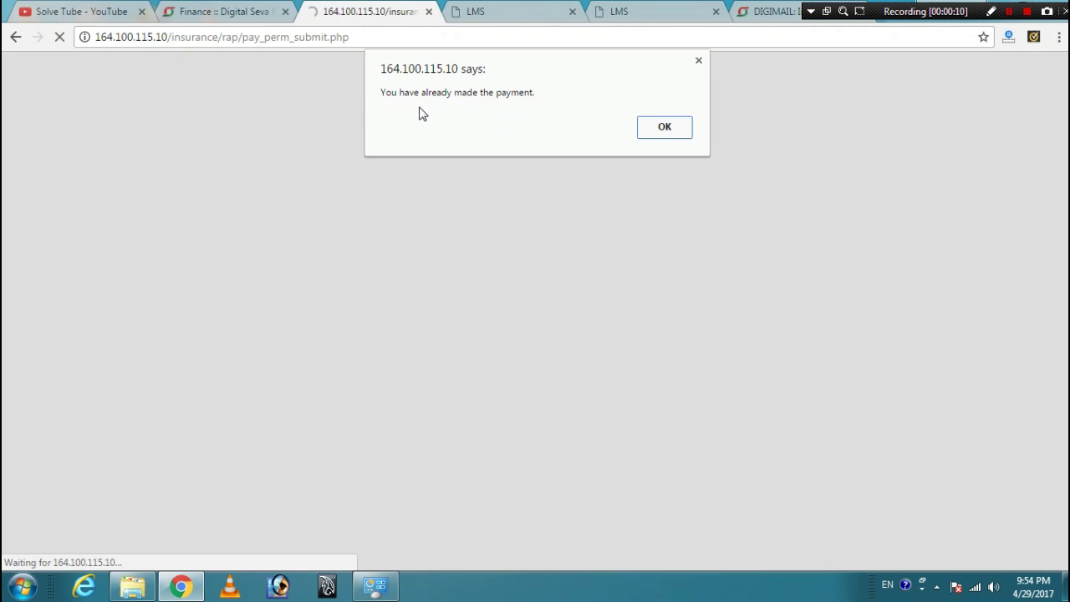
{"action": "left_click", "coordinate": [666, 126]}
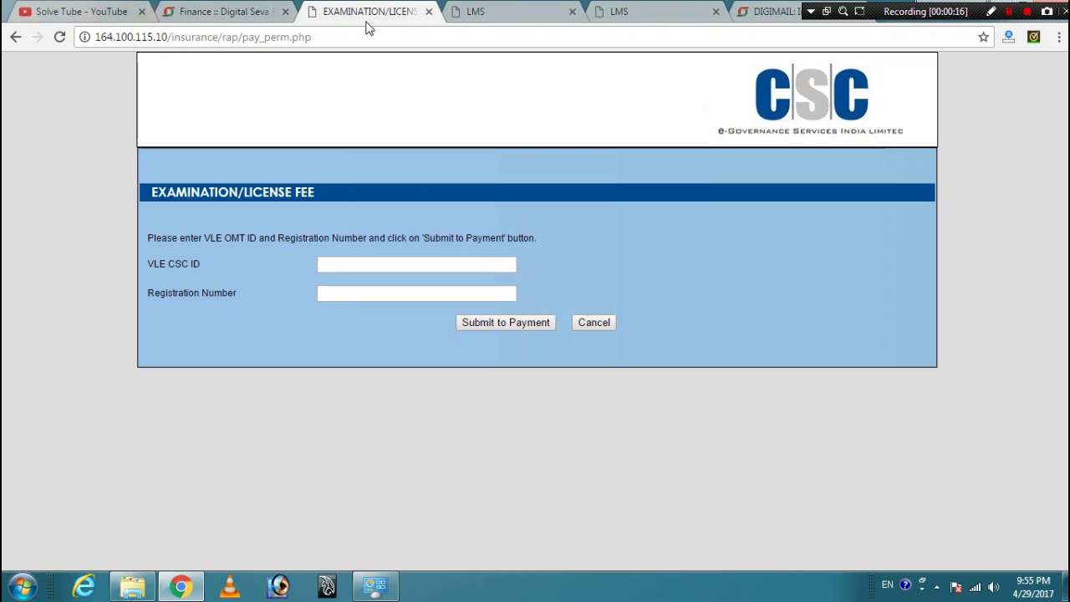
{"action": "left_click", "coordinate": [15, 37]}
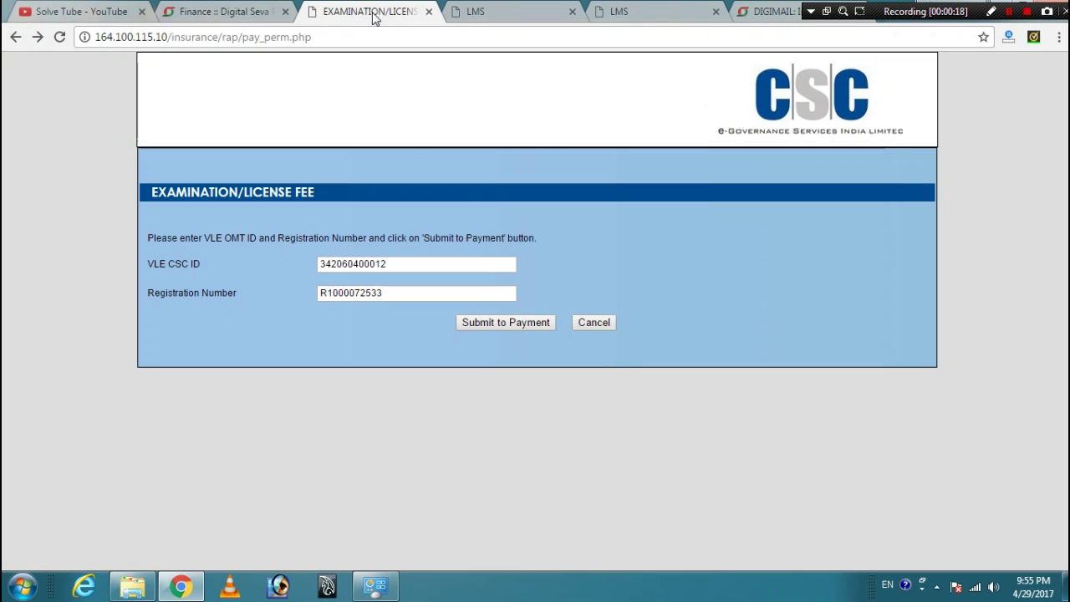
{"action": "left_click", "coordinate": [15, 37]}
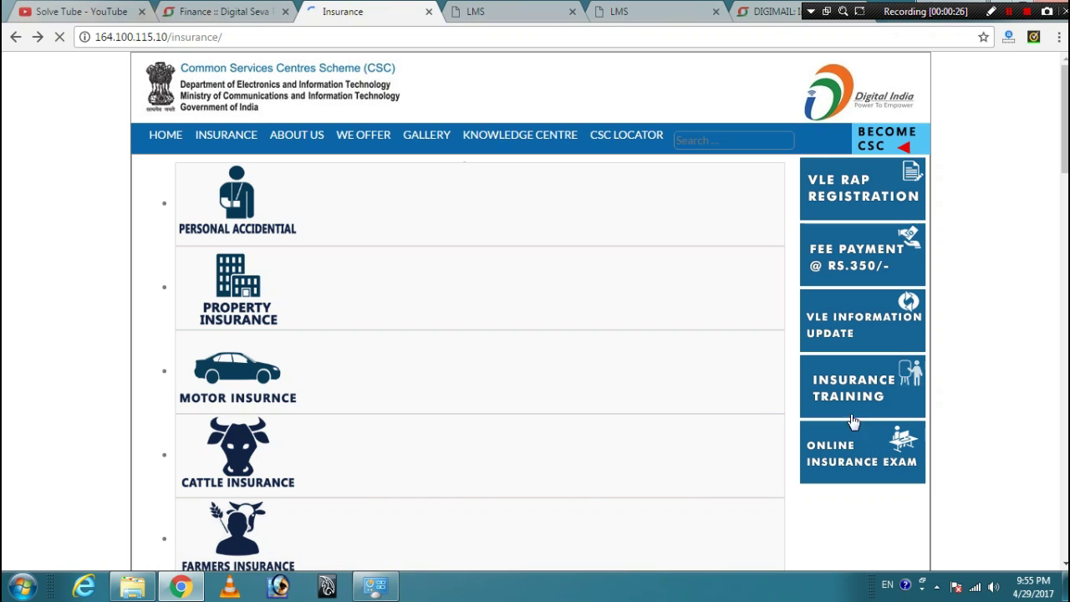
- Log in to Insurance Training LMS with the saved registration number and the account password
{"action": "scroll", "coordinate": [685, 380], "scroll_direction": "down", "scroll_amount": 3}
{"action": "scroll", "coordinate": [824, 333], "scroll_direction": "up", "scroll_amount": 3}
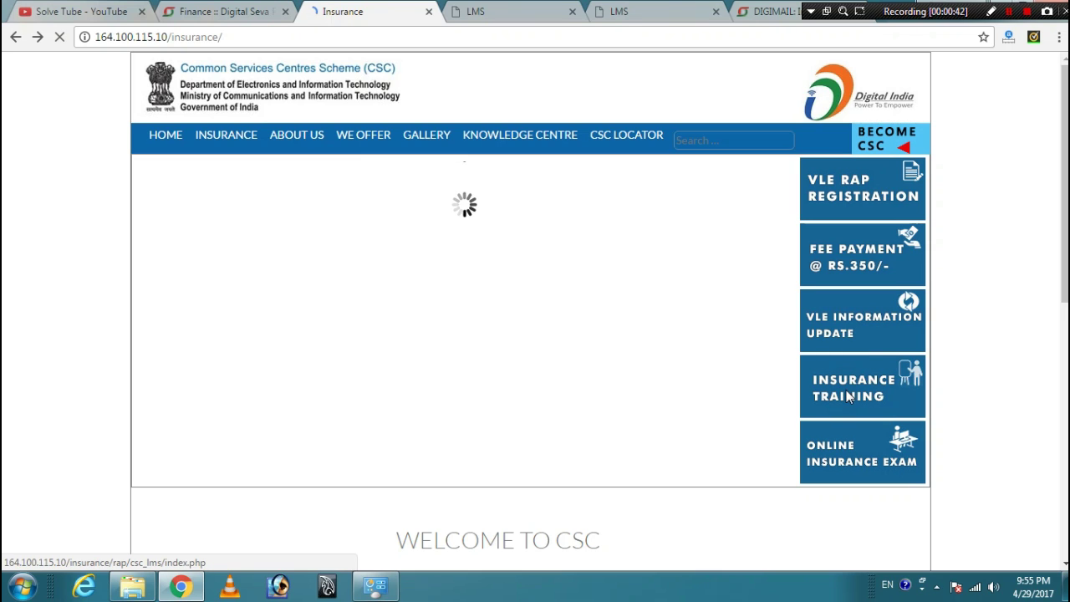
{"action": "left_click", "coordinate": [847, 396]}
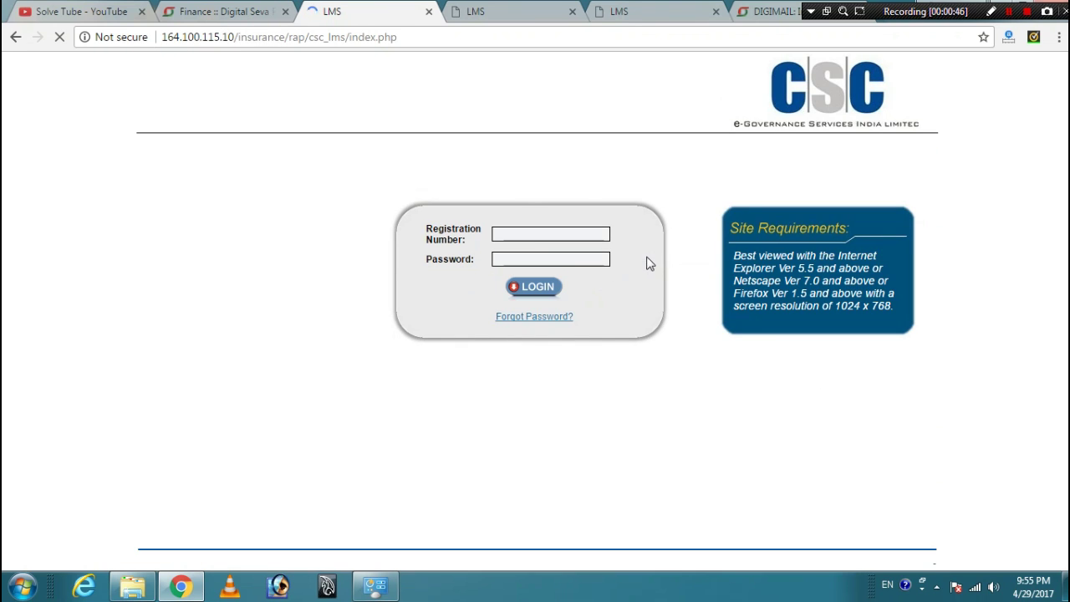
{"action": "left_click", "coordinate": [529, 234]}
{"action": "left_click", "coordinate": [530, 247]}
{"action": "left_click", "coordinate": [530, 257]}
{"action": "type", "text": "*****"}
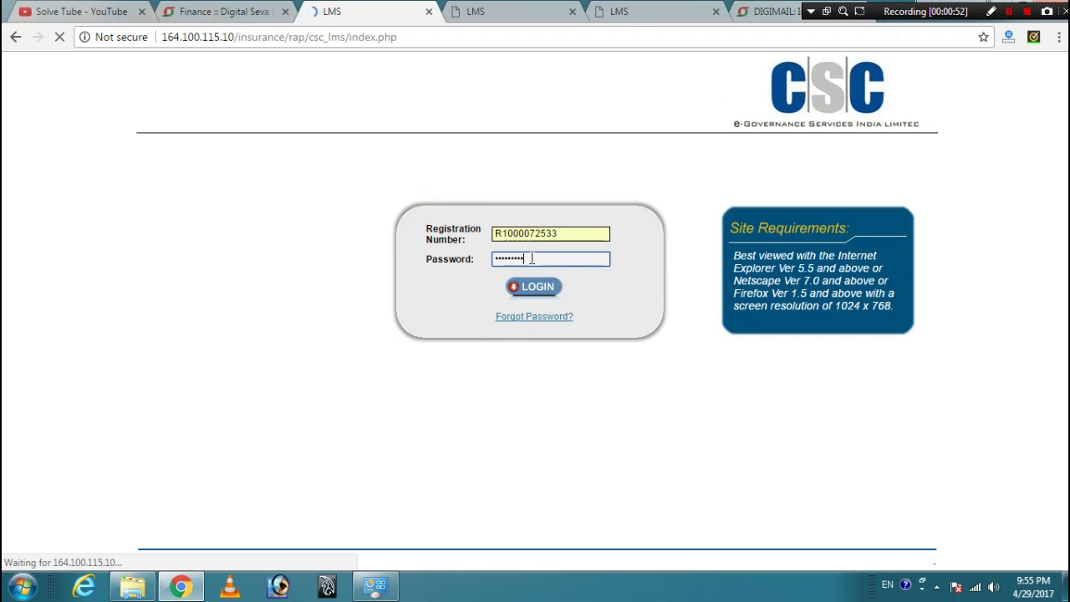
{"action": "left_click", "coordinate": [533, 286]}
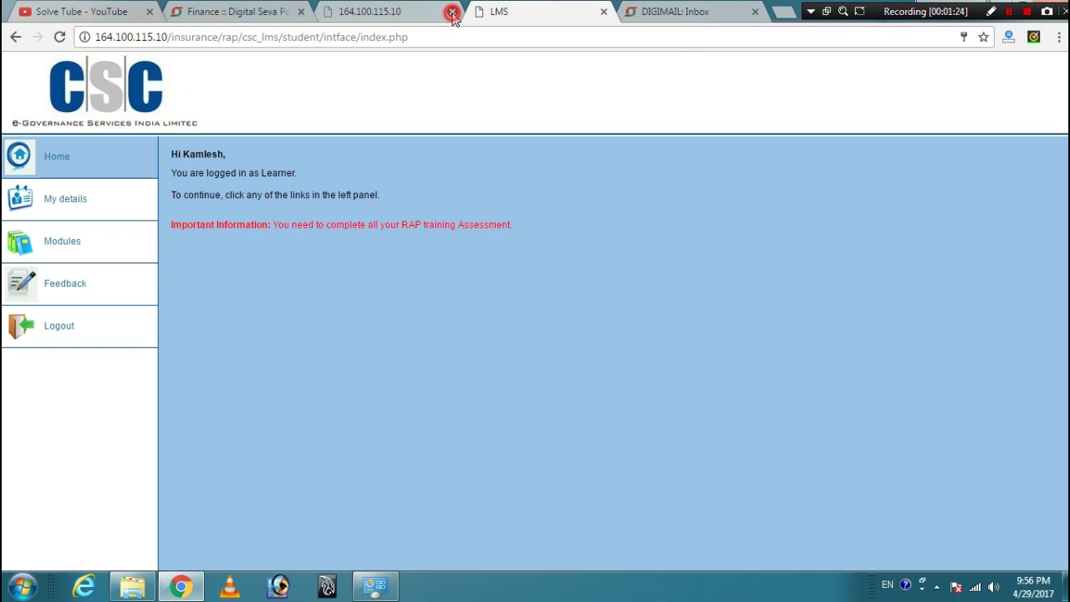
- Close the extra portal tab, review My details and Modules, then open the Feedback form
{"action": "left_click", "coordinate": [449, 13]}
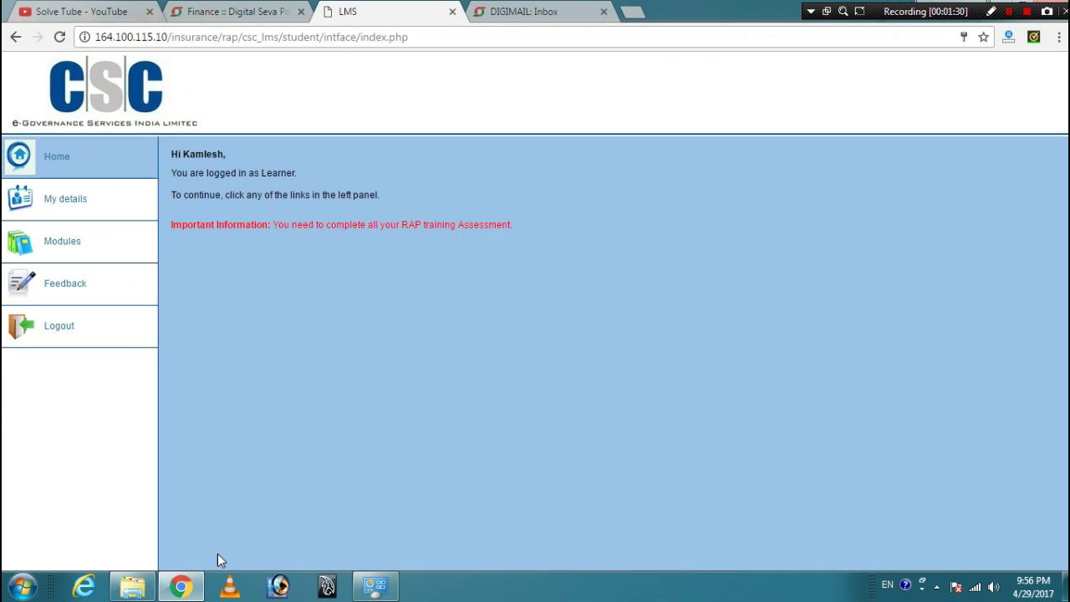
{"action": "left_click", "coordinate": [74, 206]}
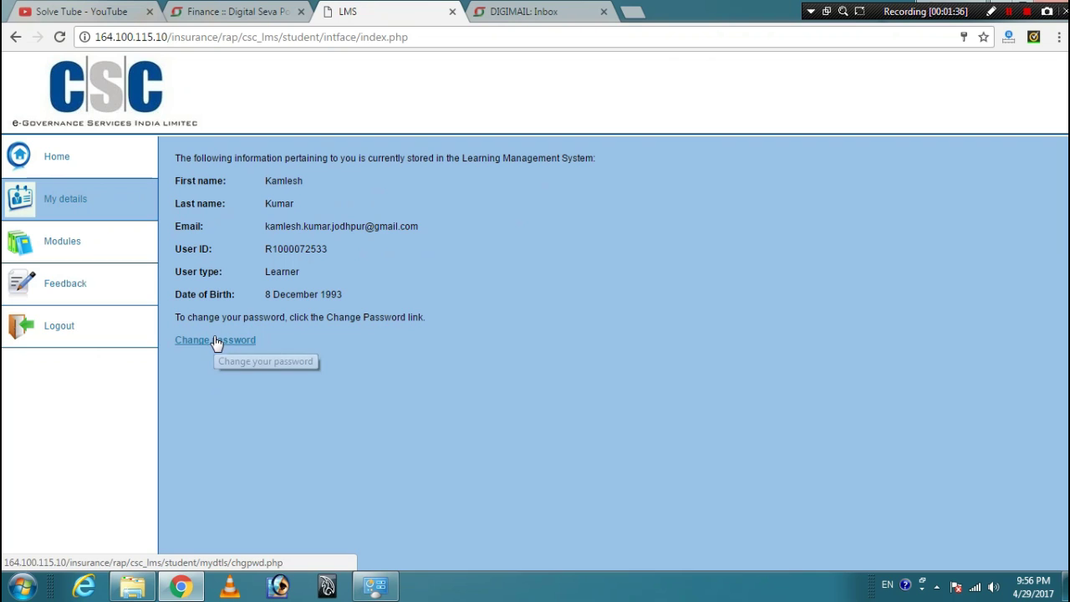
{"action": "left_click", "coordinate": [75, 250]}
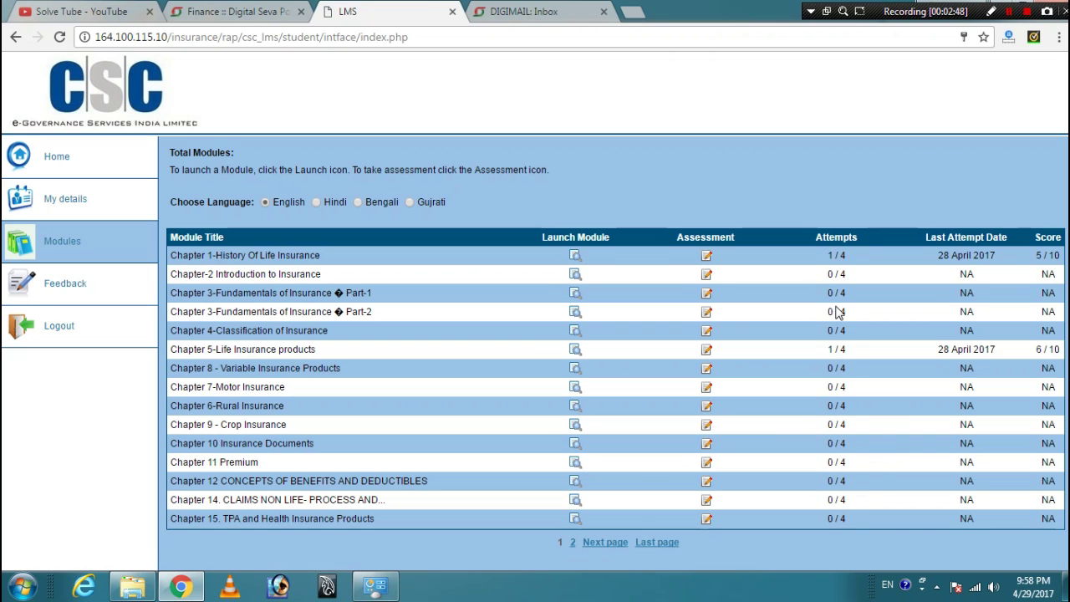
{"action": "left_click", "coordinate": [76, 287]}
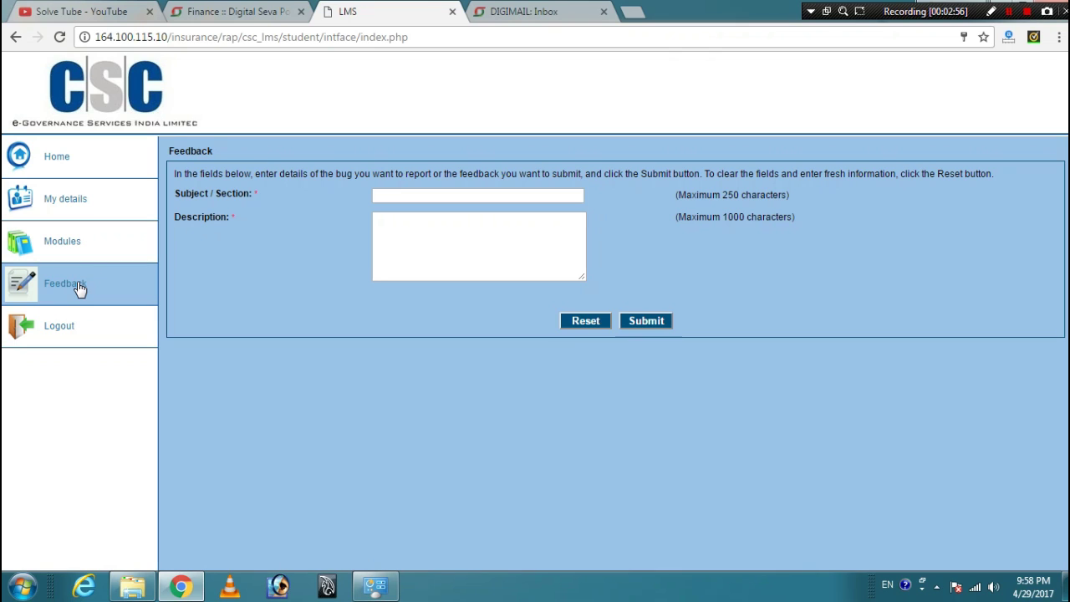
- Leave the Feedback form for the Modules list showing all 15 chapters with scores
{"action": "left_click", "coordinate": [500, 198]}
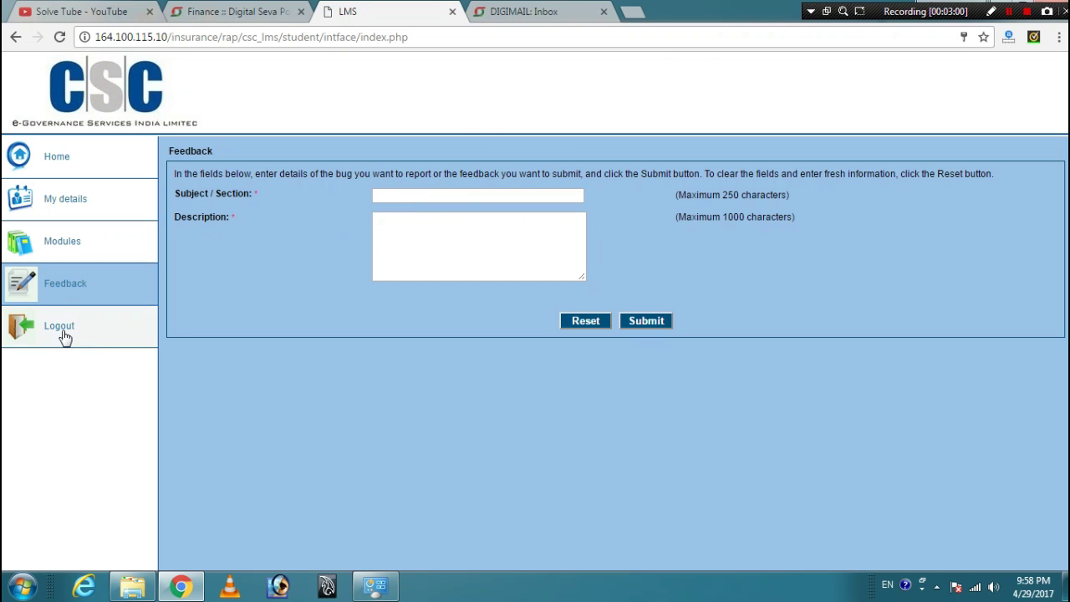
{"action": "left_click", "coordinate": [80, 239]}
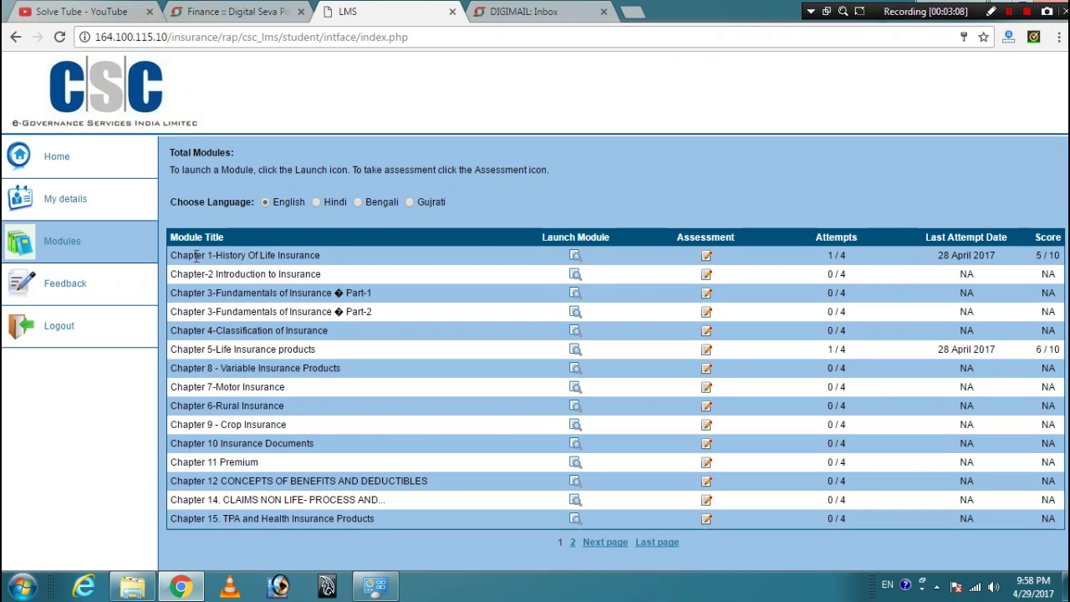
- Download the Chapter 1 History of Life Insurance PDF through IDM and close its blank tab
{"action": "left_click", "coordinate": [577, 258]}
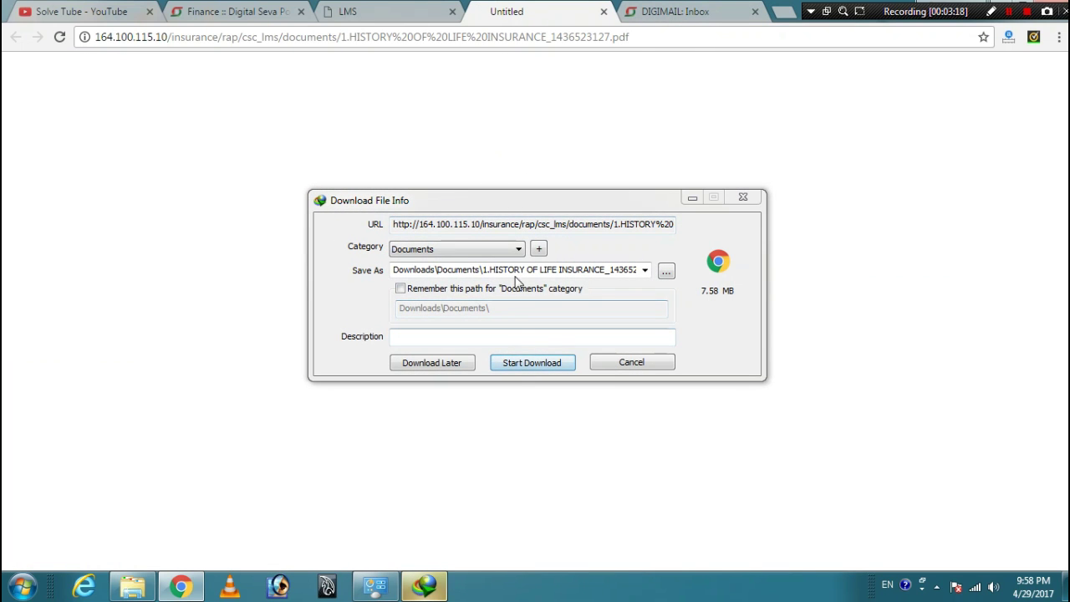
{"action": "left_click", "coordinate": [525, 368]}
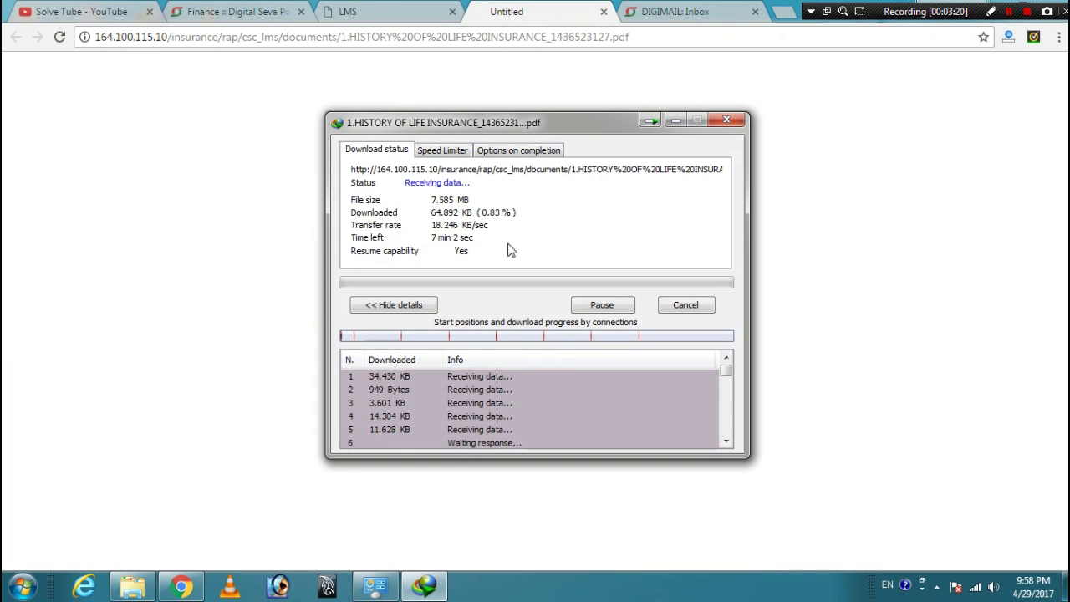
{"action": "left_click", "coordinate": [389, 11]}
{"action": "left_click", "coordinate": [553, 7]}
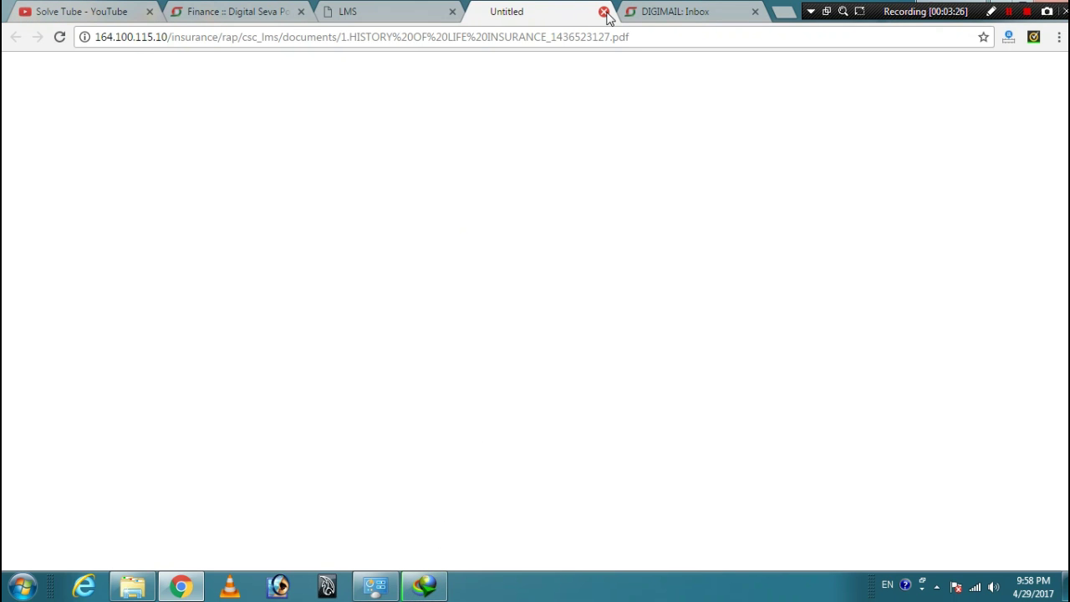
{"action": "left_click", "coordinate": [604, 11]}
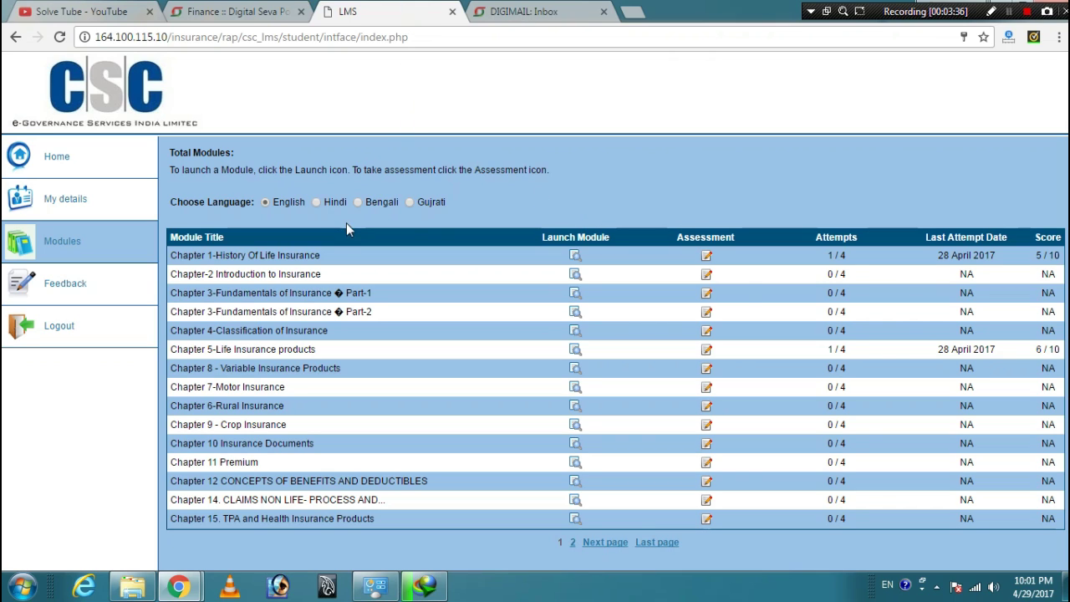
- Launch the Chapter 1 History of Life Insurance assessment and maximize its 10-question window
{"action": "left_click", "coordinate": [708, 263]}
{"action": "left_click", "coordinate": [179, 587]}
{"action": "left_click", "coordinate": [282, 512]}
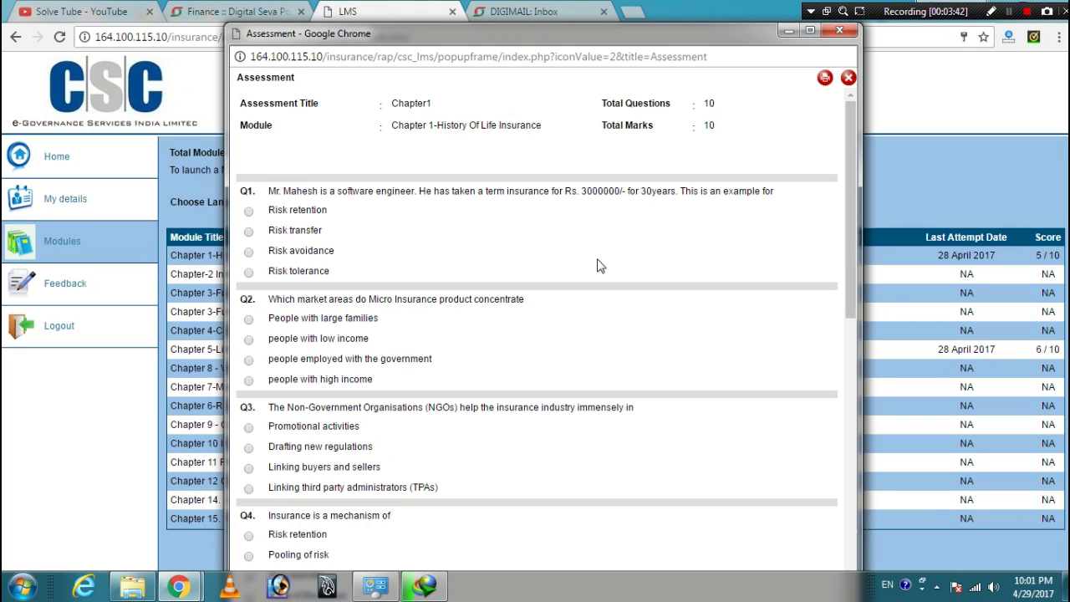
{"action": "left_click", "coordinate": [810, 32]}
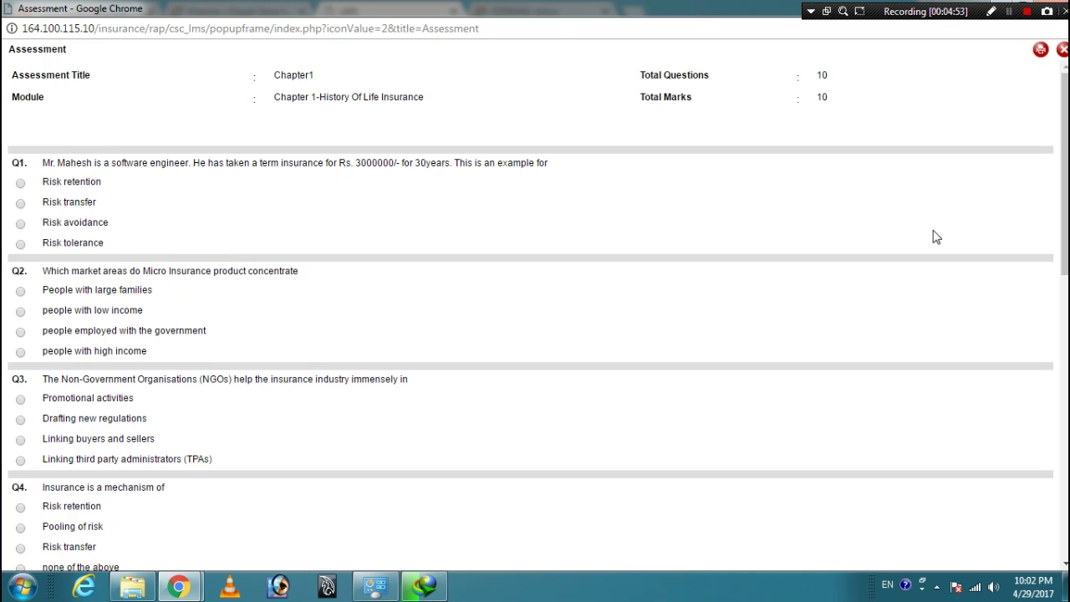
- Cancel the Chapter 1 assessment without submitting and confirm the close
{"action": "left_click", "coordinate": [300, 205]}
{"action": "scroll", "coordinate": [306, 216], "scroll_direction": "down", "scroll_amount": 2}
{"action": "scroll", "coordinate": [308, 216], "scroll_direction": "up", "scroll_amount": 2}
{"action": "scroll", "coordinate": [192, 318], "scroll_direction": "down", "scroll_amount": 8}
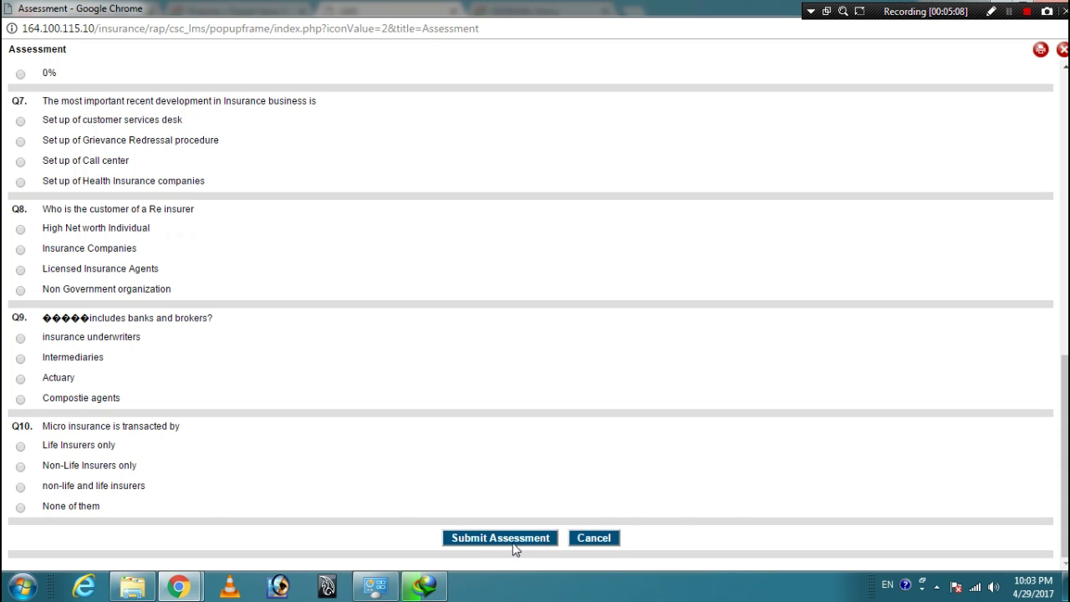
{"action": "left_click", "coordinate": [604, 539]}
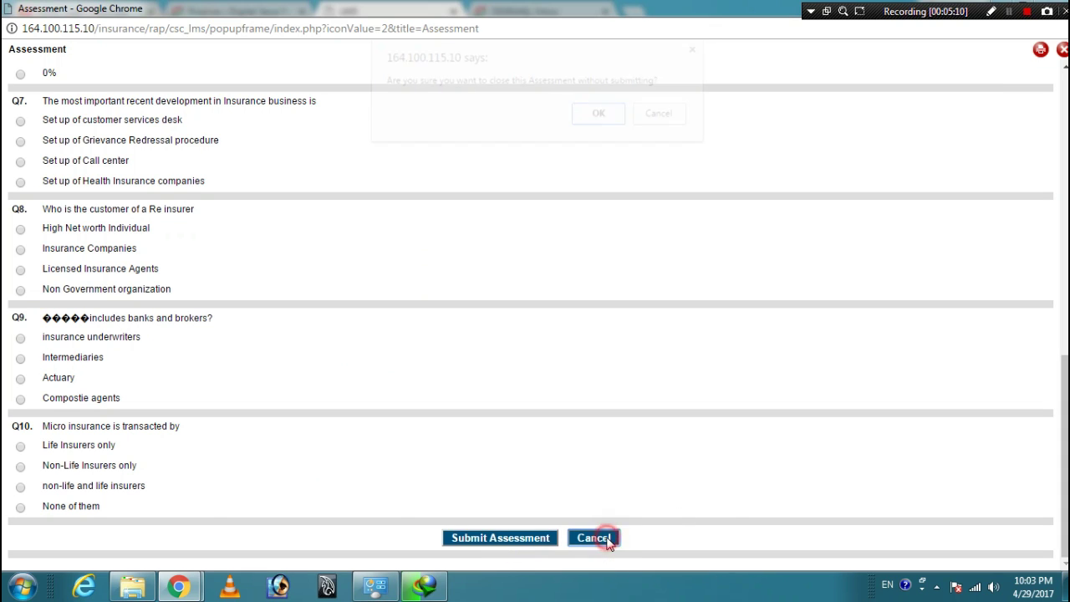
{"action": "left_click", "coordinate": [600, 119]}
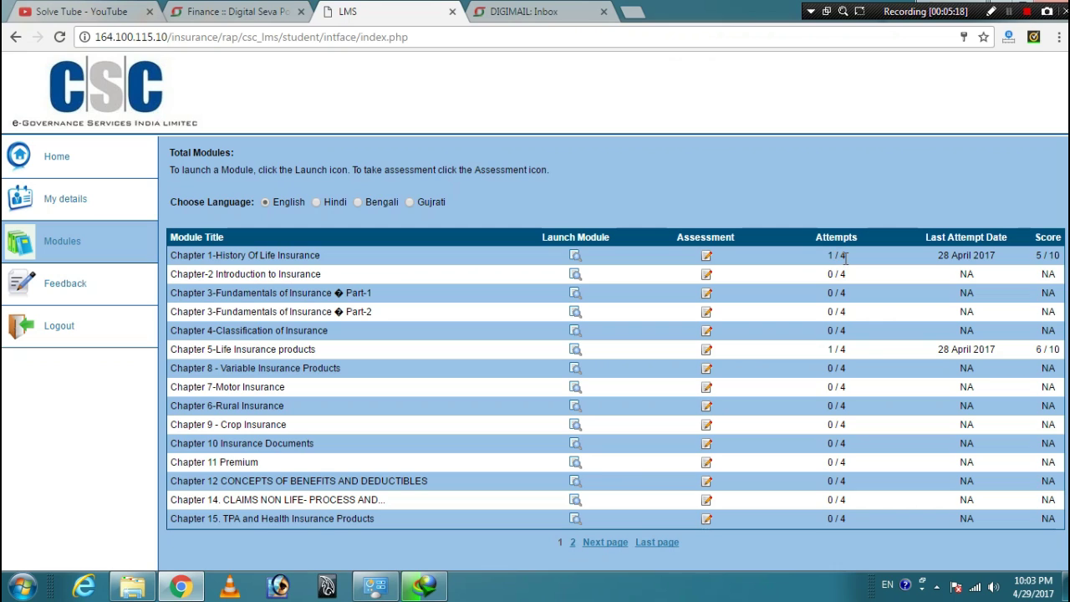
- Review the assessment attempts: Chapter 1 at 1 / 4, Chapter-2 at 0 / 4 with NA date and score
{"action": "left_click_drag", "start_coordinate": [826, 255], "coordinate": [846, 275]}
{"action": "left_click", "coordinate": [875, 280]}
{"action": "left_click", "coordinate": [834, 276]}
{"action": "left_click", "coordinate": [973, 275]}
{"action": "left_click", "coordinate": [1053, 274]}
- Go back to the LMS home page and log out of the LMS, confirming with OK
{"action": "left_click", "coordinate": [16, 36]}
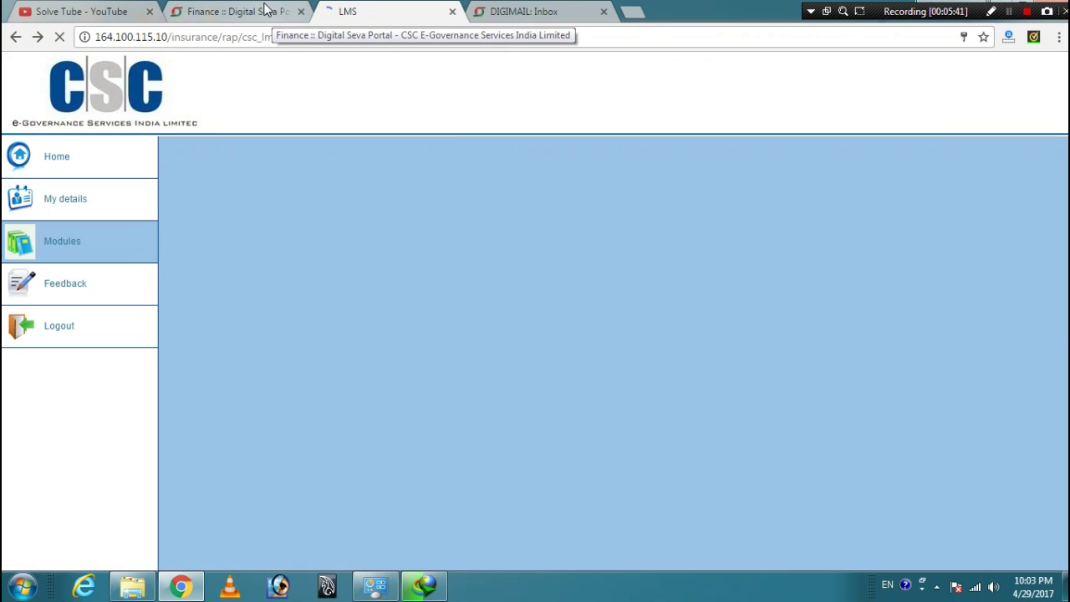
{"action": "left_click", "coordinate": [34, 157]}
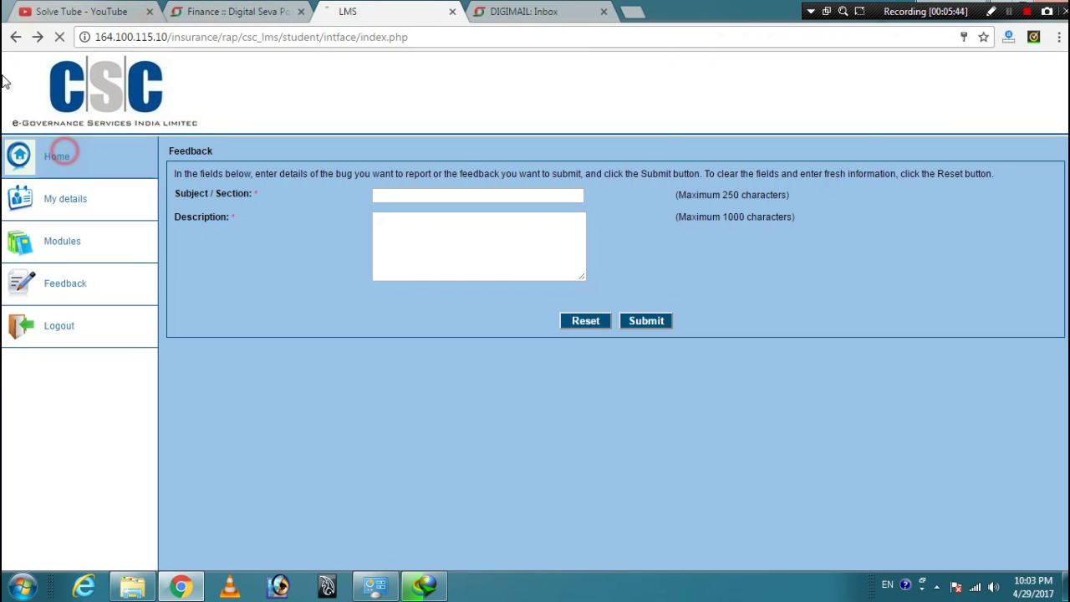
{"action": "left_click", "coordinate": [15, 40]}
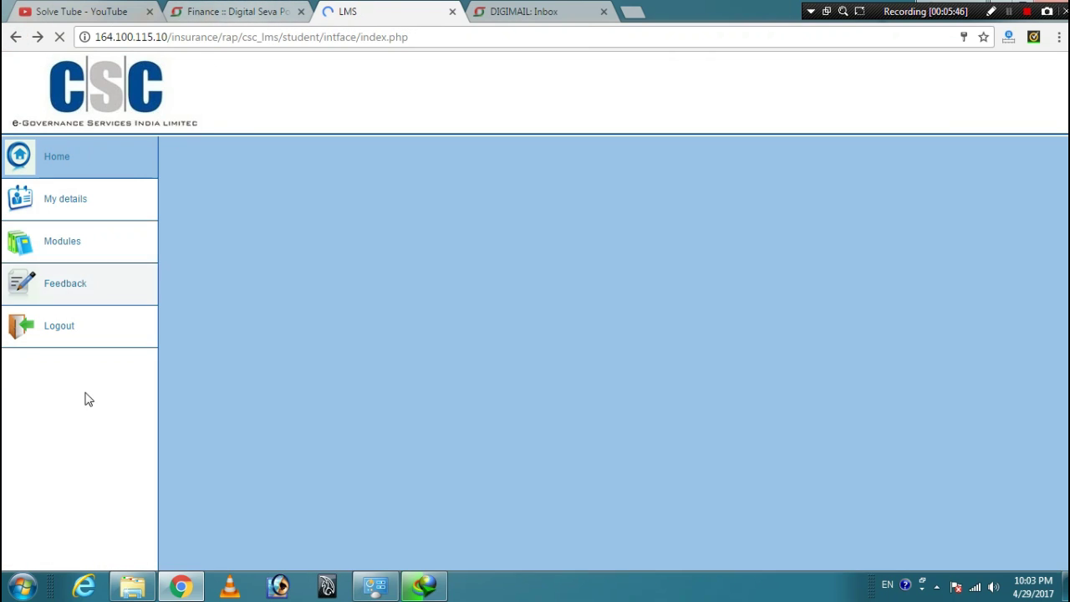
{"action": "left_click", "coordinate": [83, 327]}
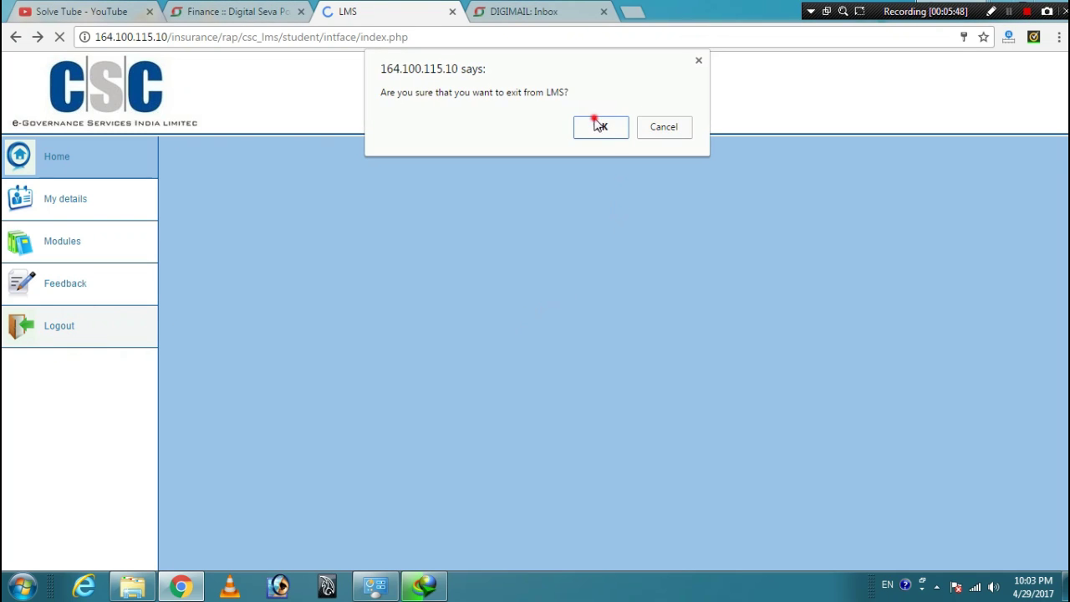
{"action": "left_click", "coordinate": [599, 125]}
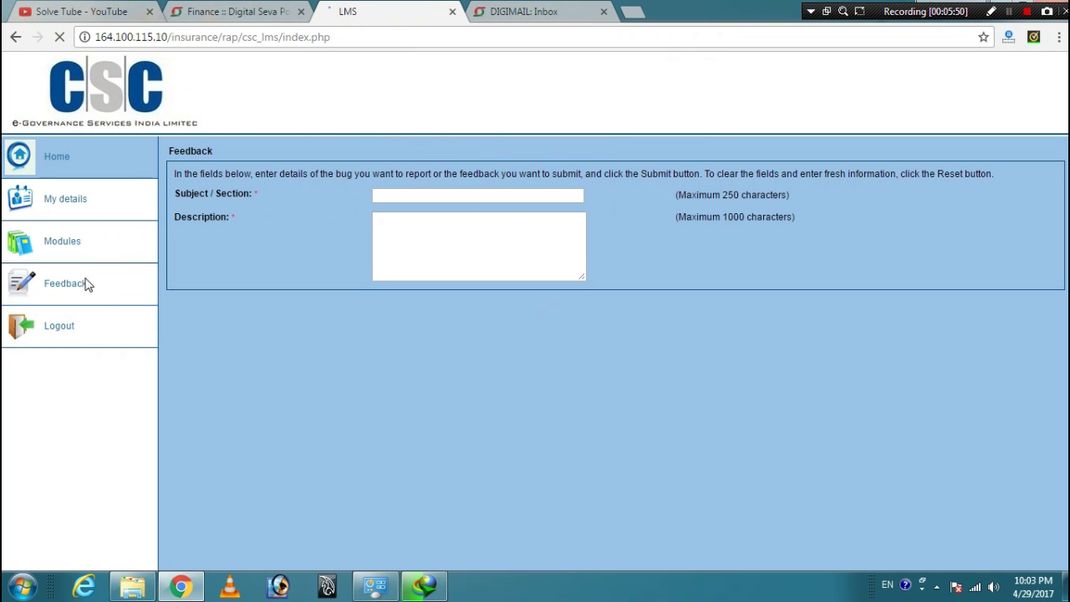
- Open RAP Registration from the Digital Seva tab and close the logged-out LMS tab
{"action": "left_click", "coordinate": [225, 10]}
{"action": "left_click", "coordinate": [352, 472]}
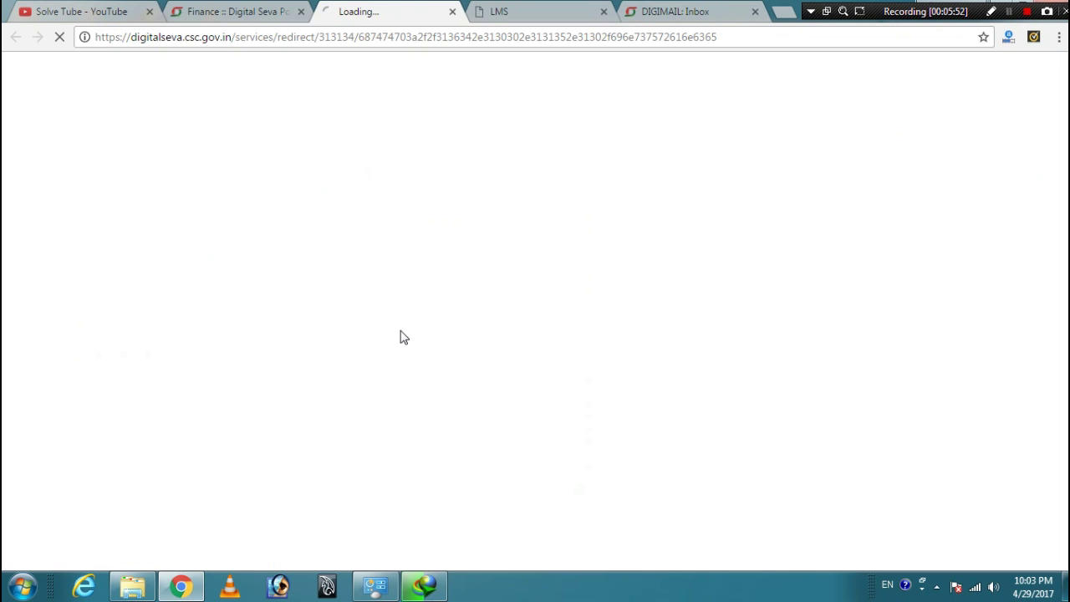
{"action": "left_click", "coordinate": [550, 8]}
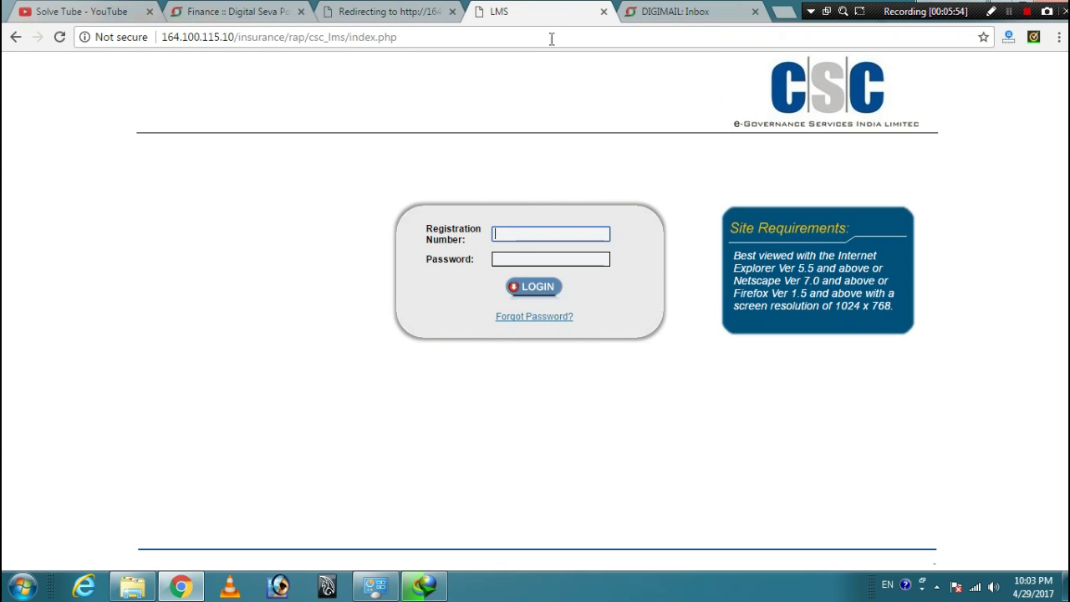
{"action": "left_click", "coordinate": [604, 11]}
- Open the Online Insurance Exam page and autofill the saved CSC ID and Registration No
{"action": "left_click", "coordinate": [368, 11]}
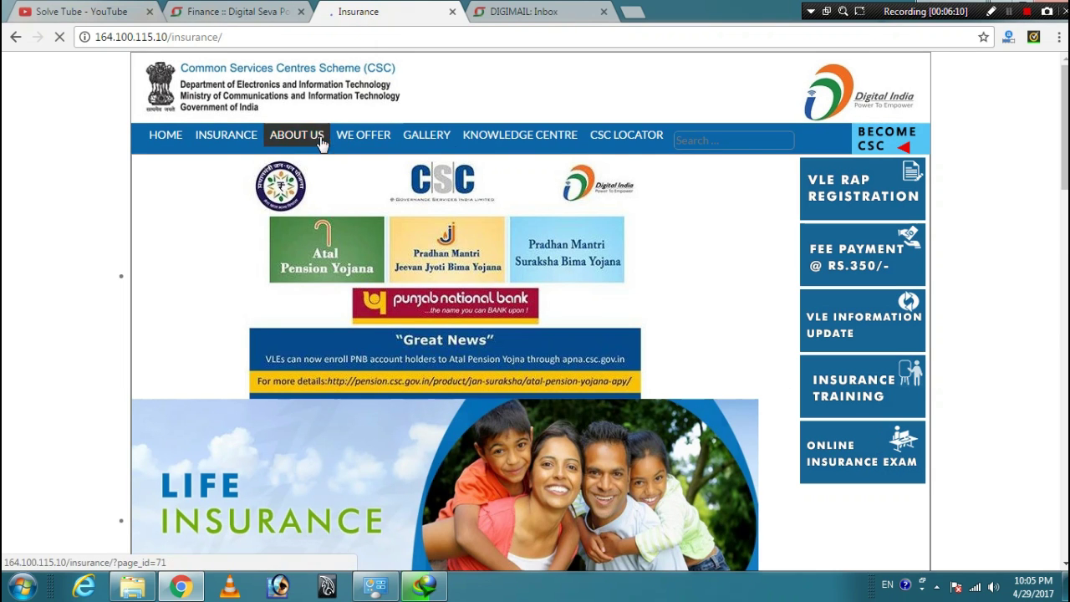
{"action": "left_click", "coordinate": [846, 472]}
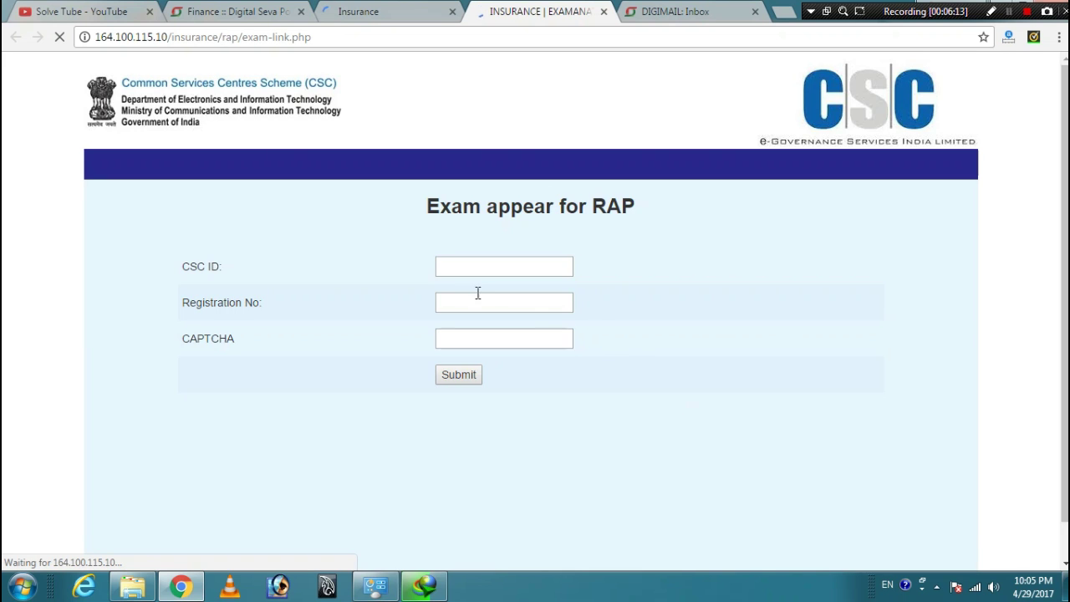
{"action": "left_click", "coordinate": [472, 266]}
{"action": "left_click", "coordinate": [477, 286]}
{"action": "left_click", "coordinate": [477, 303]}
{"action": "left_click", "coordinate": [478, 322]}
- Enter the CAPTCHA 'XU3IZA' and submit the exam form
{"action": "left_click", "coordinate": [468, 340]}
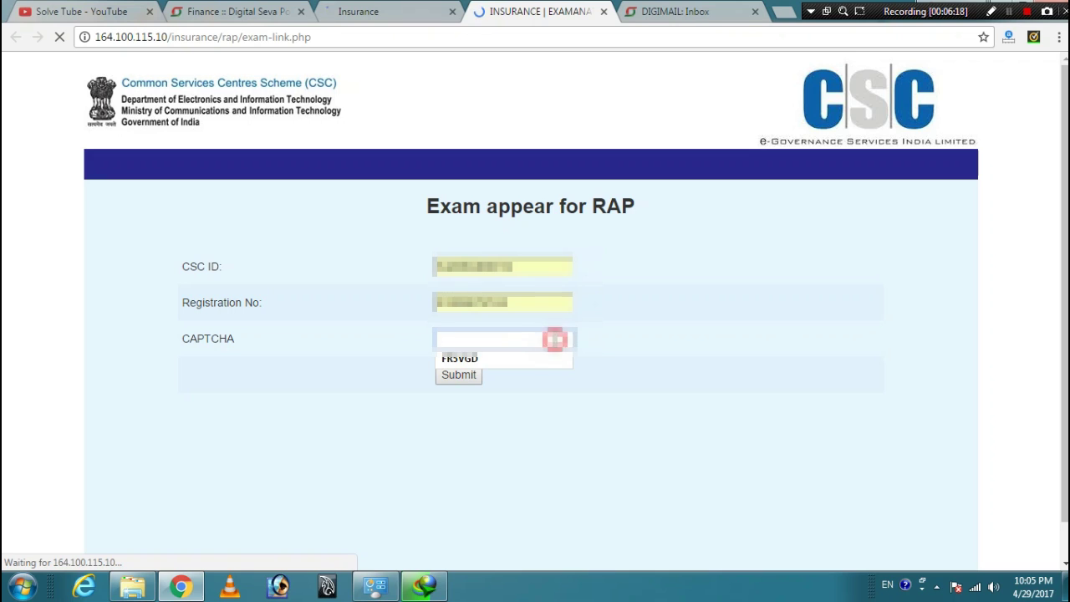
{"action": "left_click", "coordinate": [649, 349]}
{"action": "left_click", "coordinate": [431, 347]}
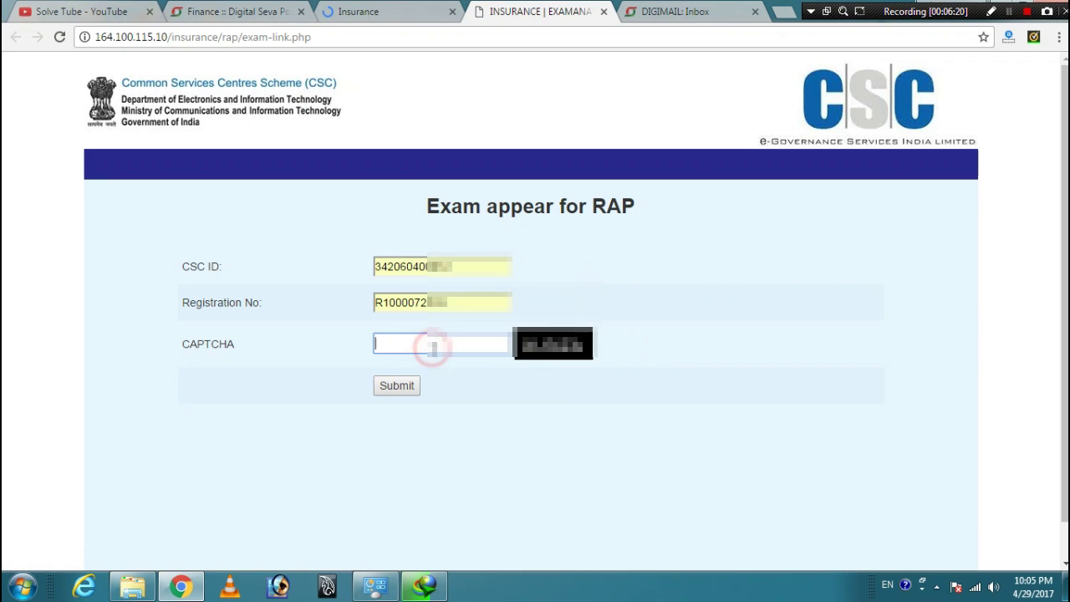
{"action": "type", "text": "XU3IZA"}
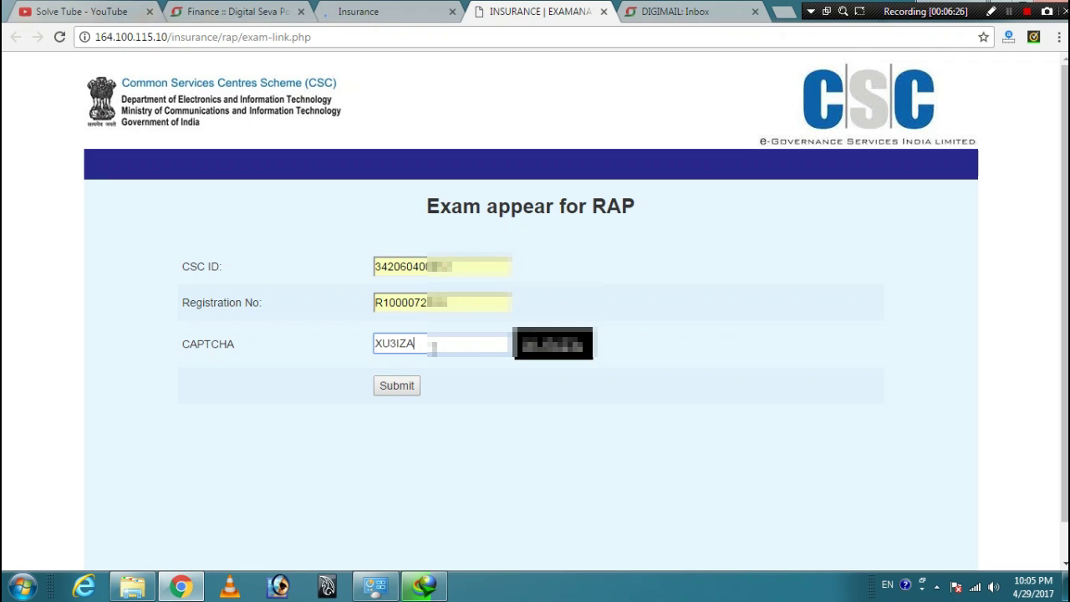
{"action": "left_click", "coordinate": [391, 386]}
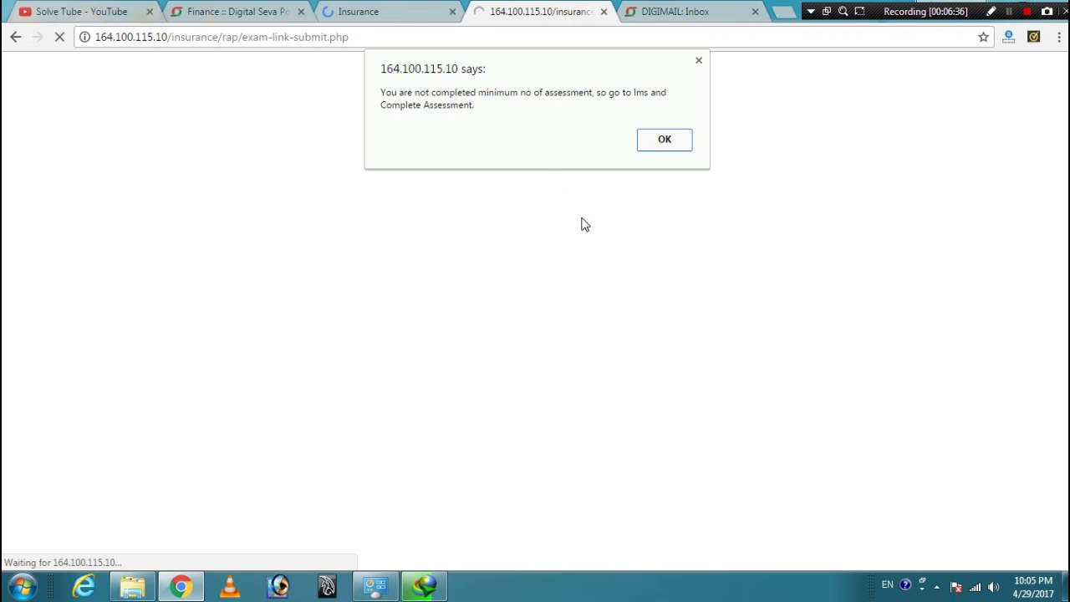
- Dismiss the incomplete-assessment alert and return to the LMS login page tab
{"action": "left_click", "coordinate": [664, 140]}
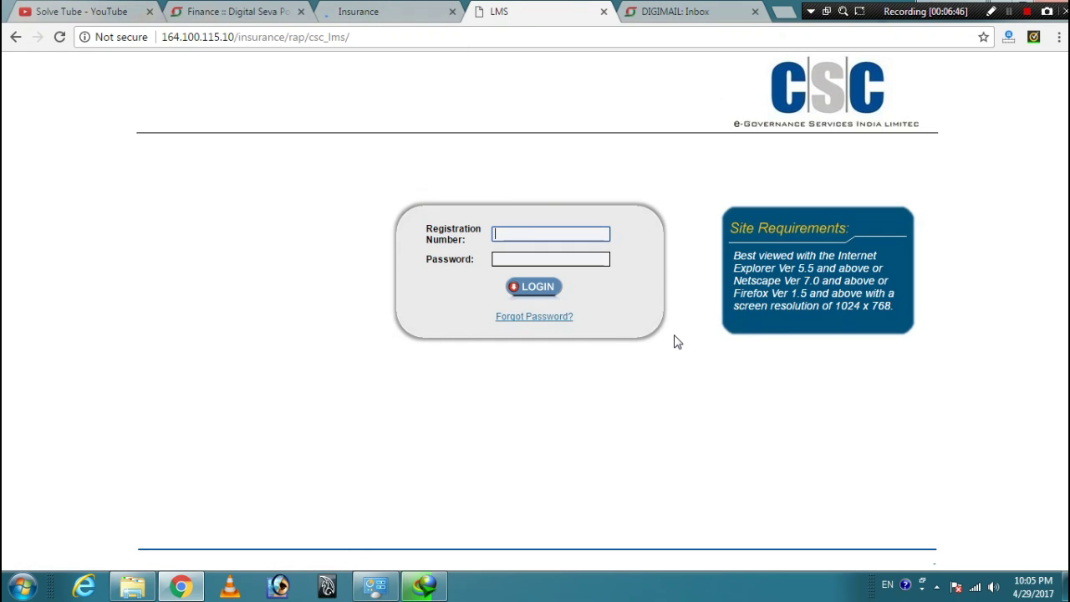
{"action": "left_click", "coordinate": [730, 229]}
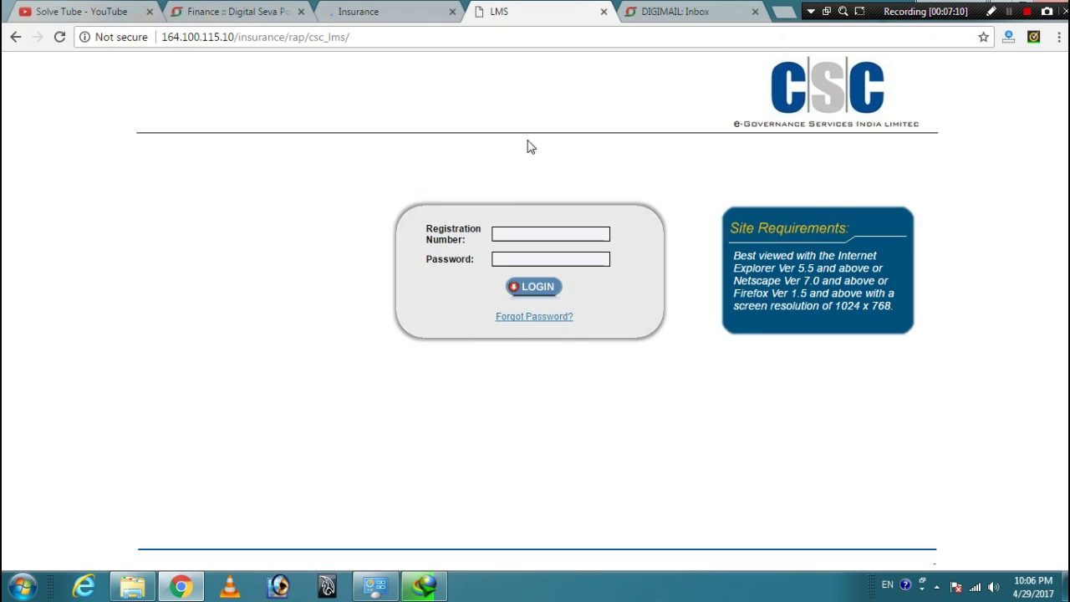
{"action": "left_click", "coordinate": [422, 8]}
{"action": "left_click", "coordinate": [529, 9]}
- Close the LMS login tab, leaving the CSC Insurance home page
{"action": "left_click", "coordinate": [604, 12]}
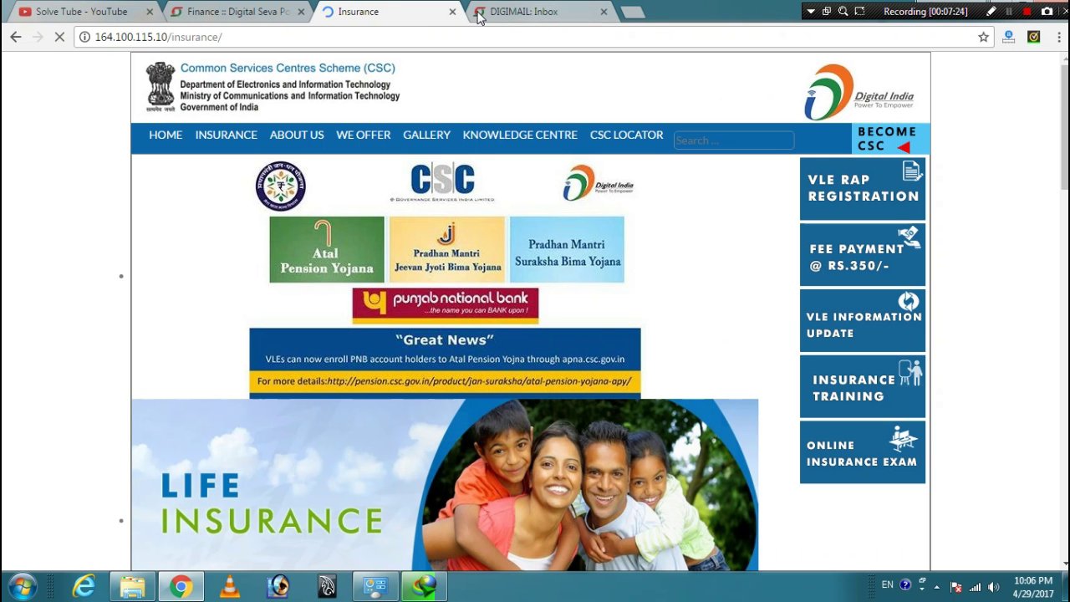